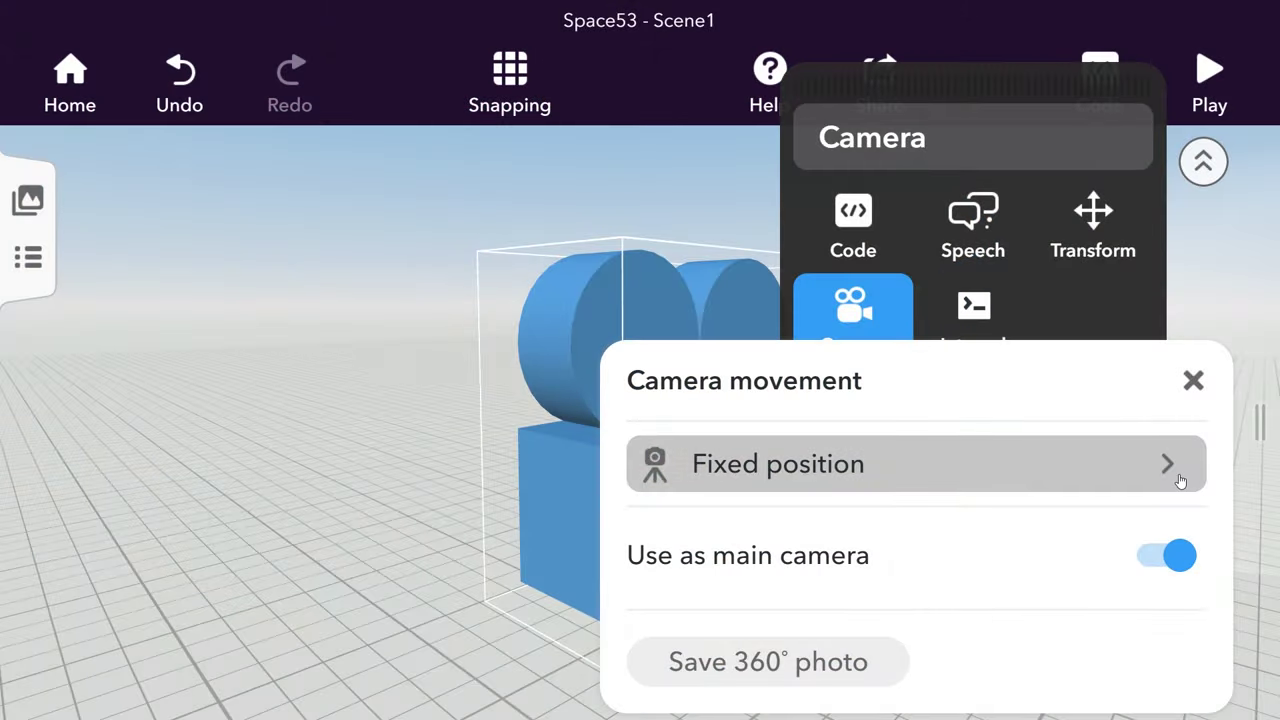
Set the camera's movement to Walk and rename the camera Player
click(1180, 481)
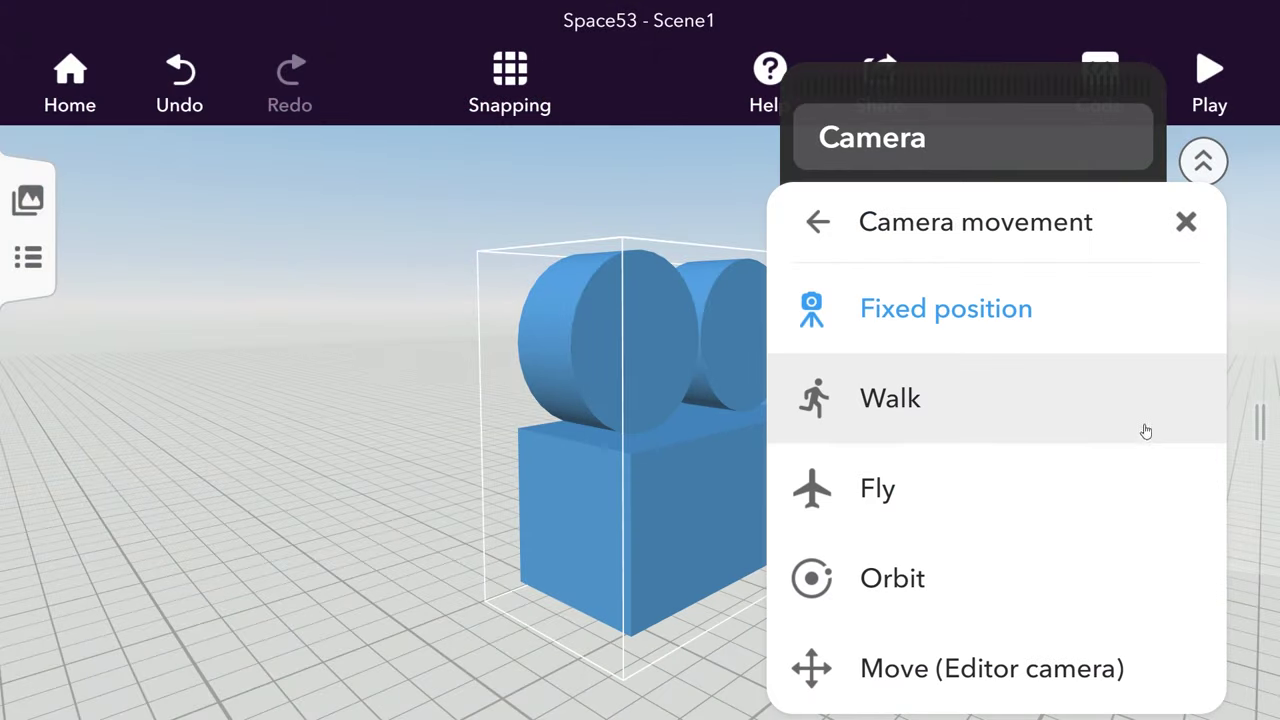
click(1121, 407)
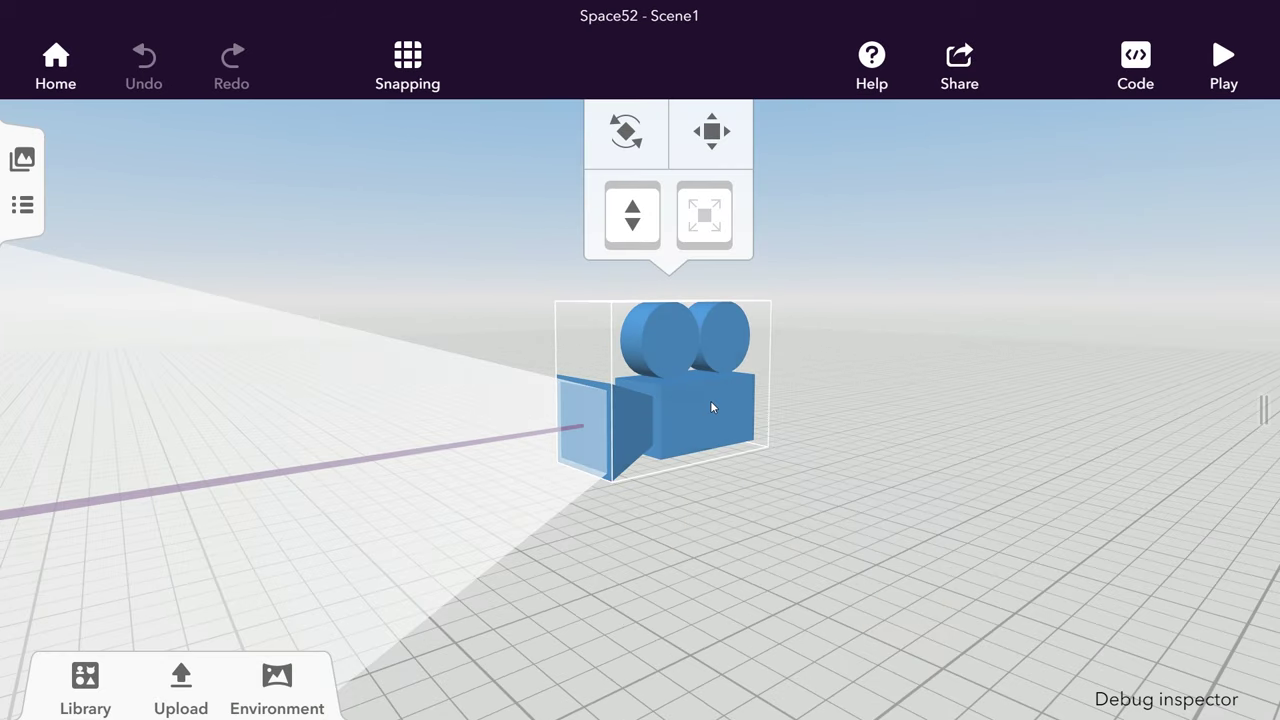
right_click(712, 402)
click(880, 205)
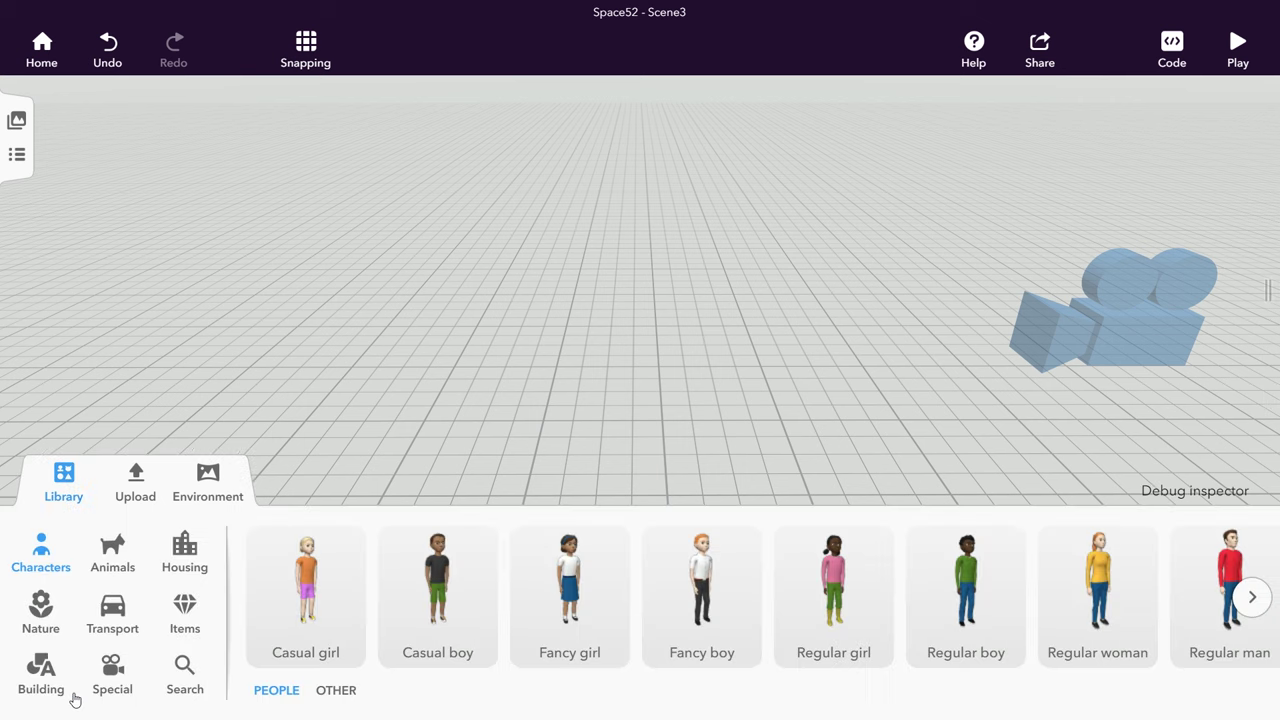
Place a cuboid from the Building library in the scene and resize it into a flat platform
click(45, 672)
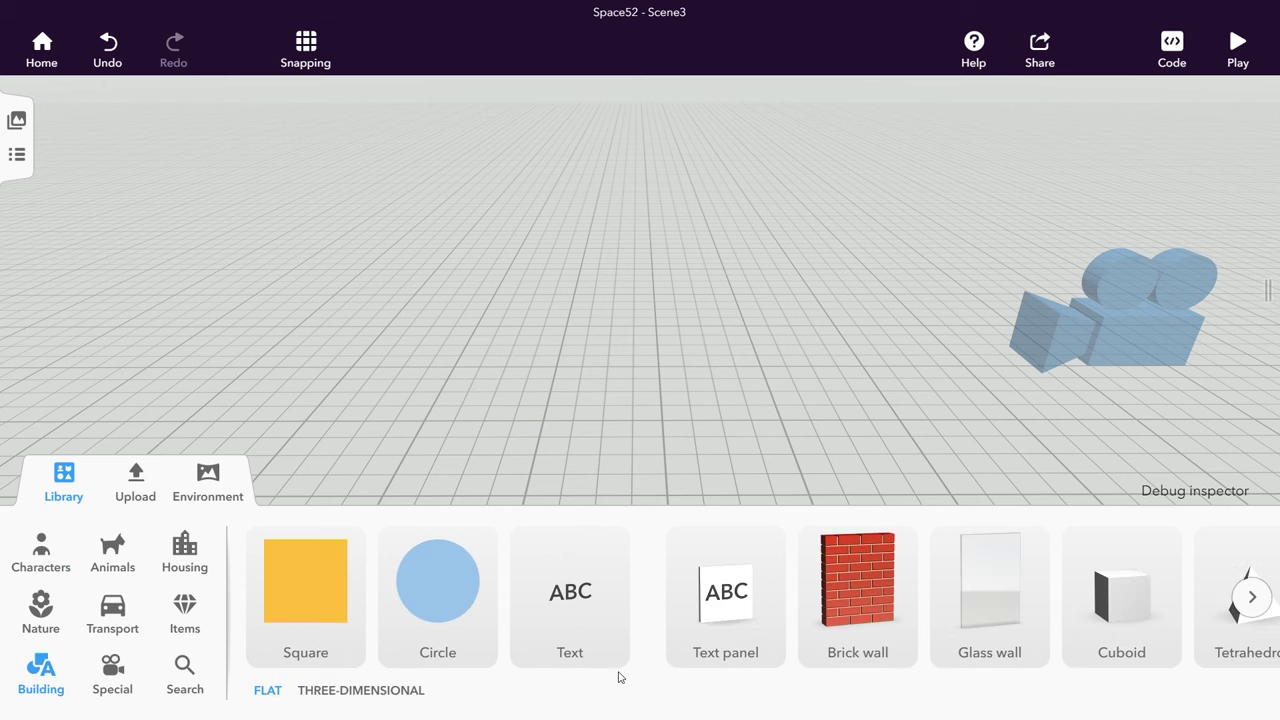
drag(1128, 615, 906, 477)
drag(838, 455, 647, 449)
drag(795, 423, 712, 408)
Move the blue platform along its horizontal axis so it sits beside the brown platform
click(852, 450)
click(1040, 480)
key(t)
drag(519, 394, 639, 394)
Rename the blue platform Platform_1 and enable it for use in CoBlocks
click(910, 243)
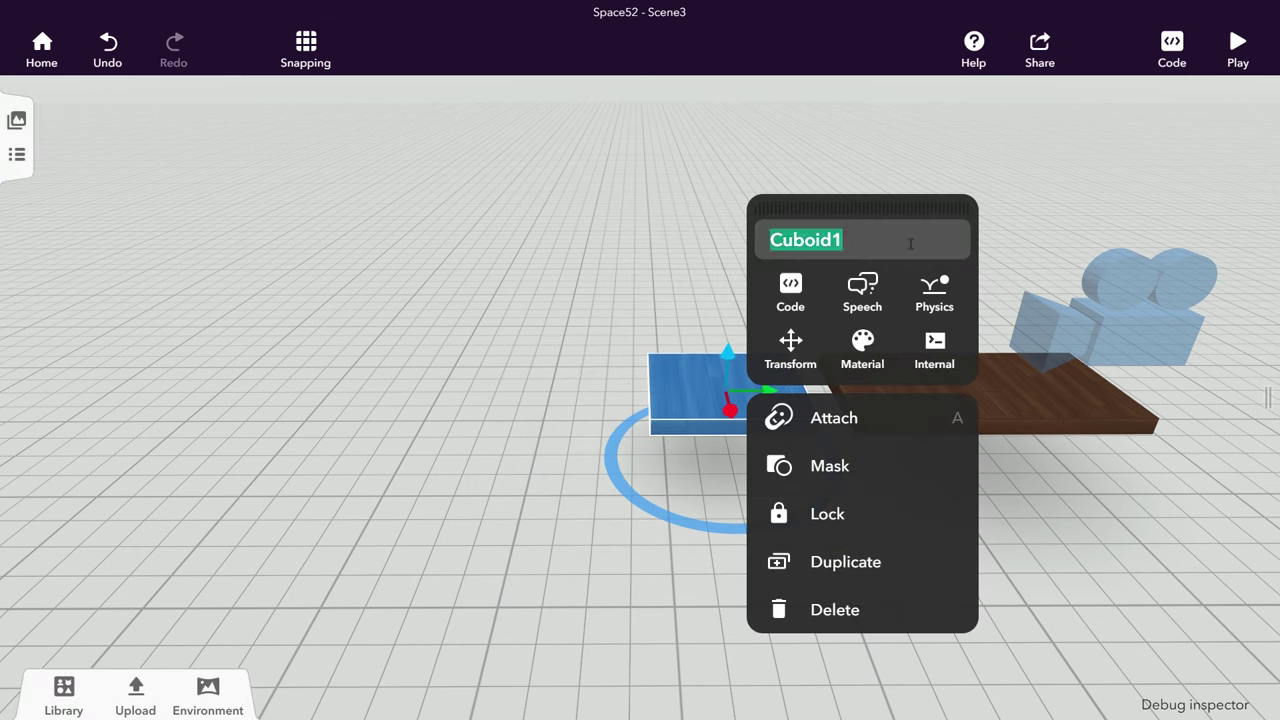
click(812, 301)
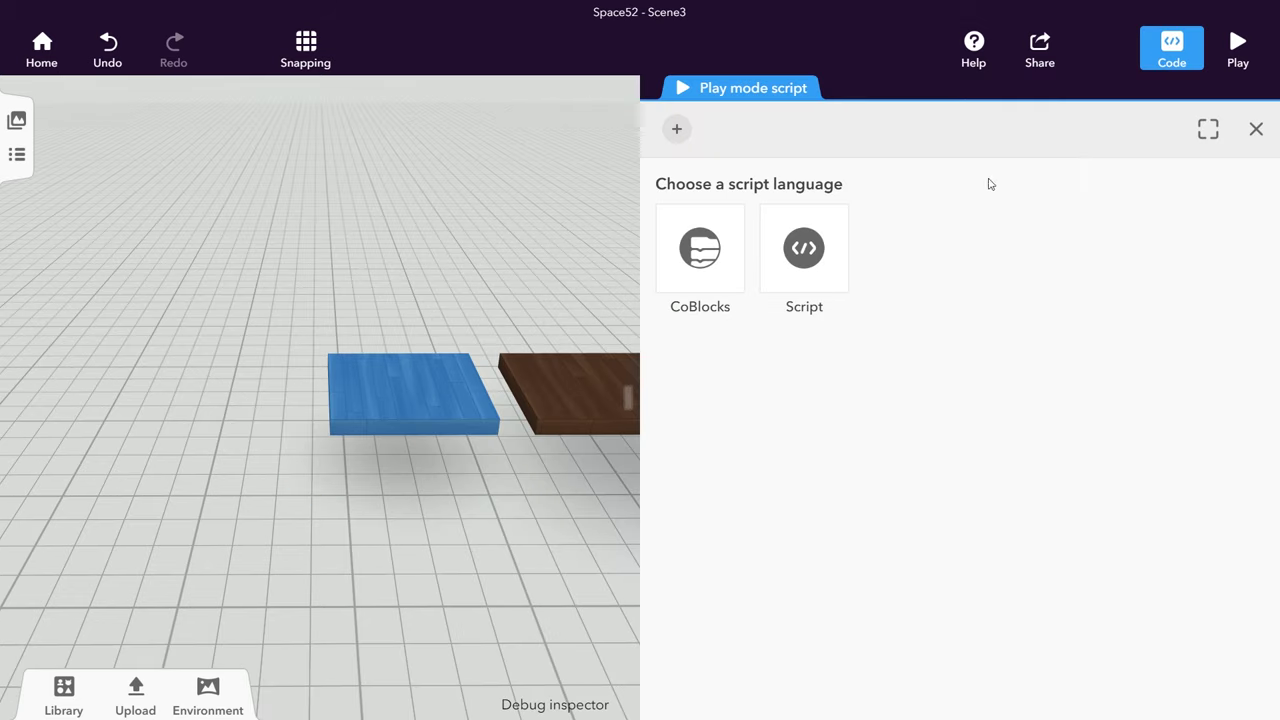
Start a CoBlocks script with a move block that moves Platform_1 1 meter forward in 1 sec. when Play is clicked
click(735, 260)
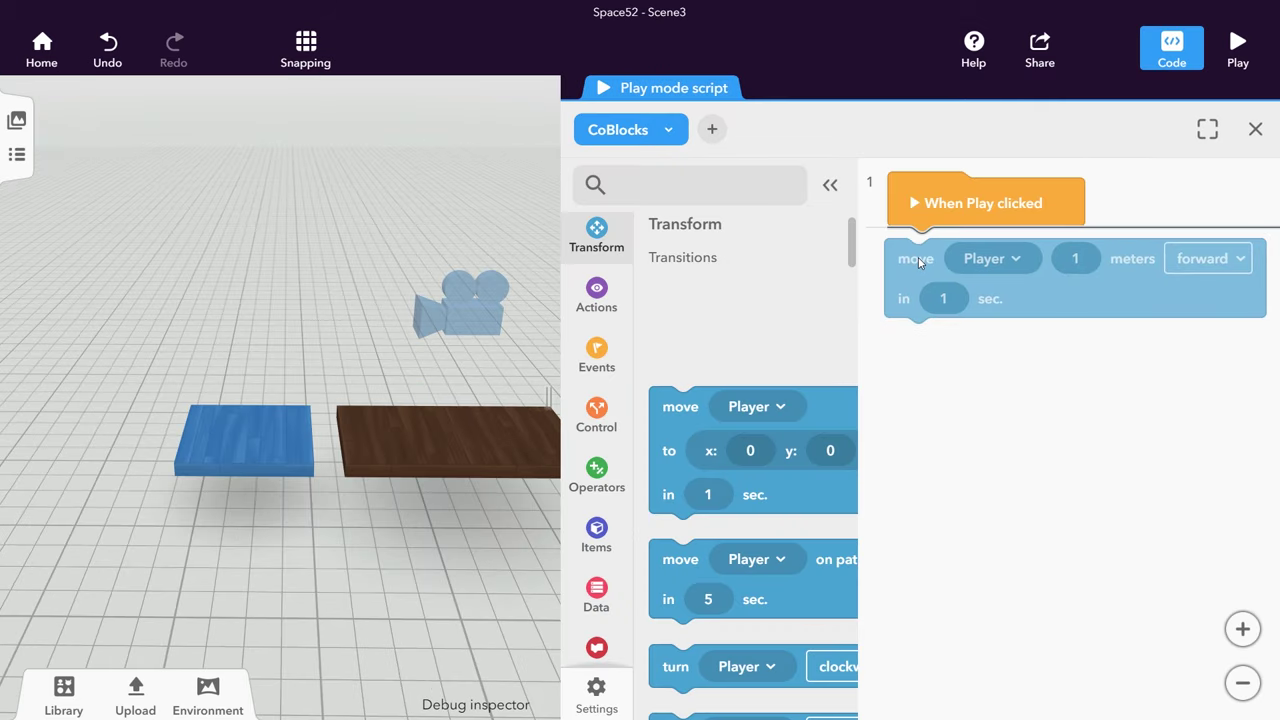
click(770, 248)
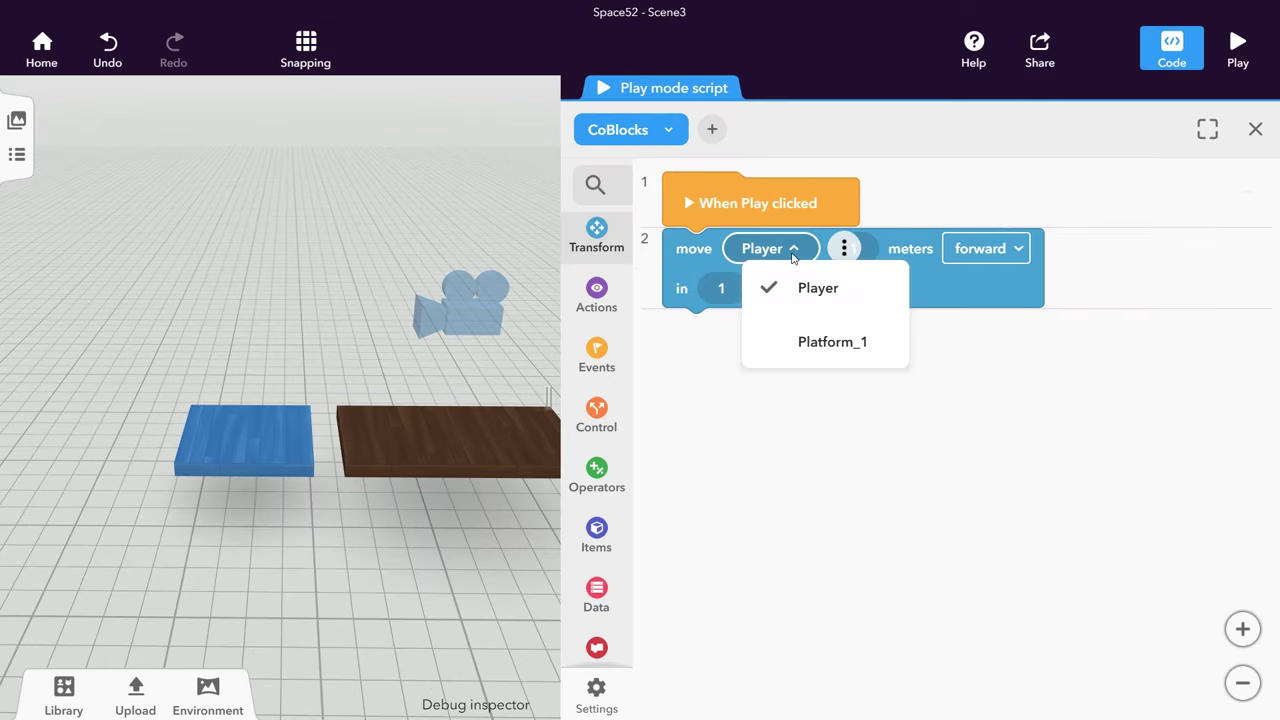
click(877, 349)
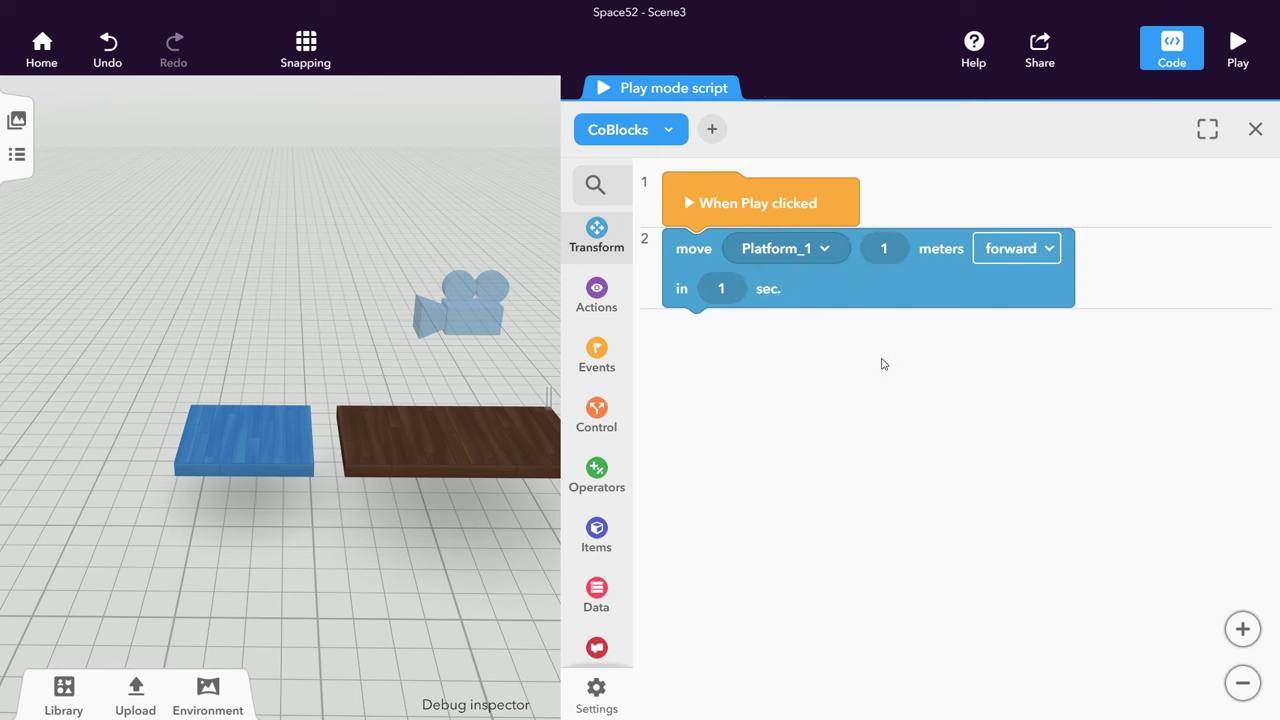
Stop using the Player camera as the main camera, and play the scene to preview the platform's movement
click(468, 316)
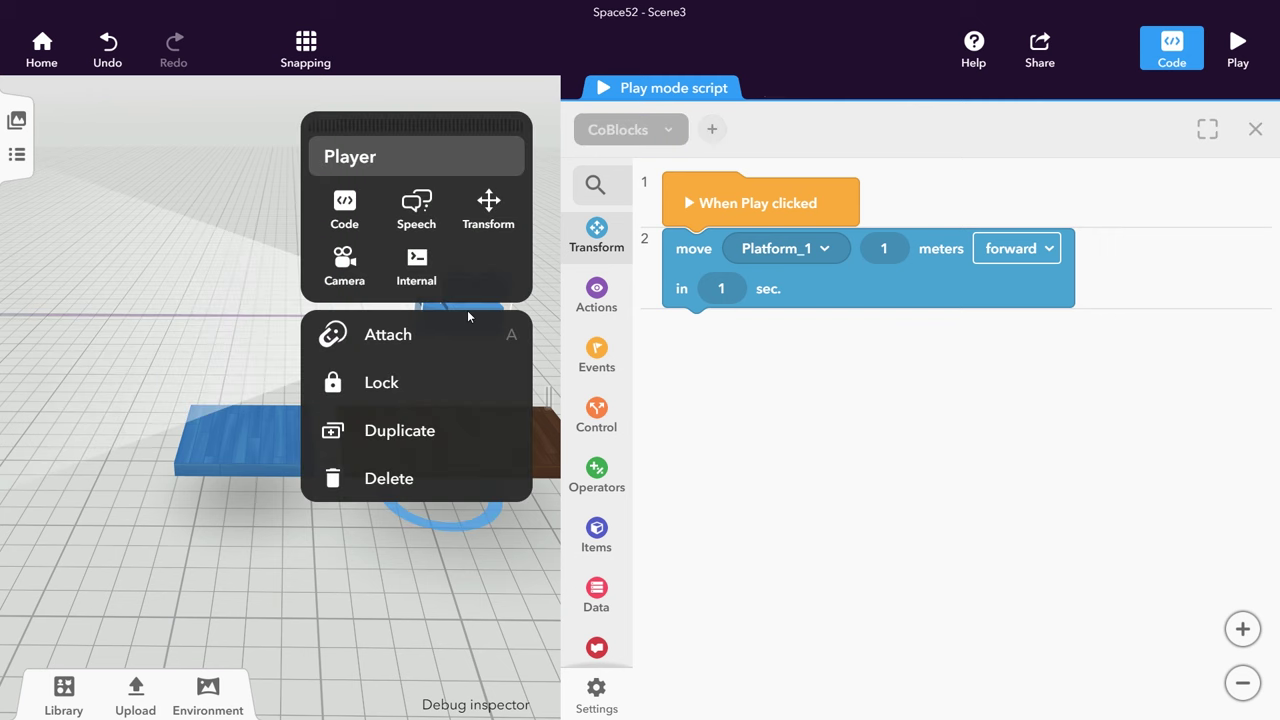
click(356, 268)
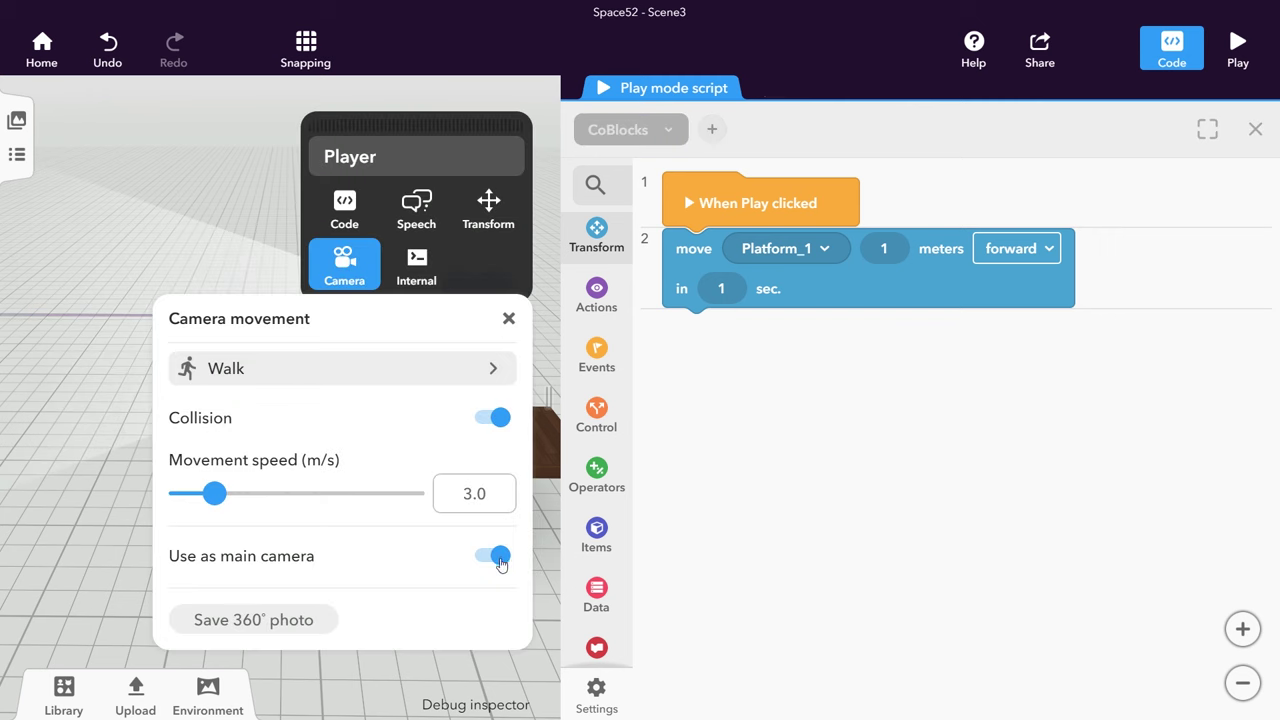
click(420, 674)
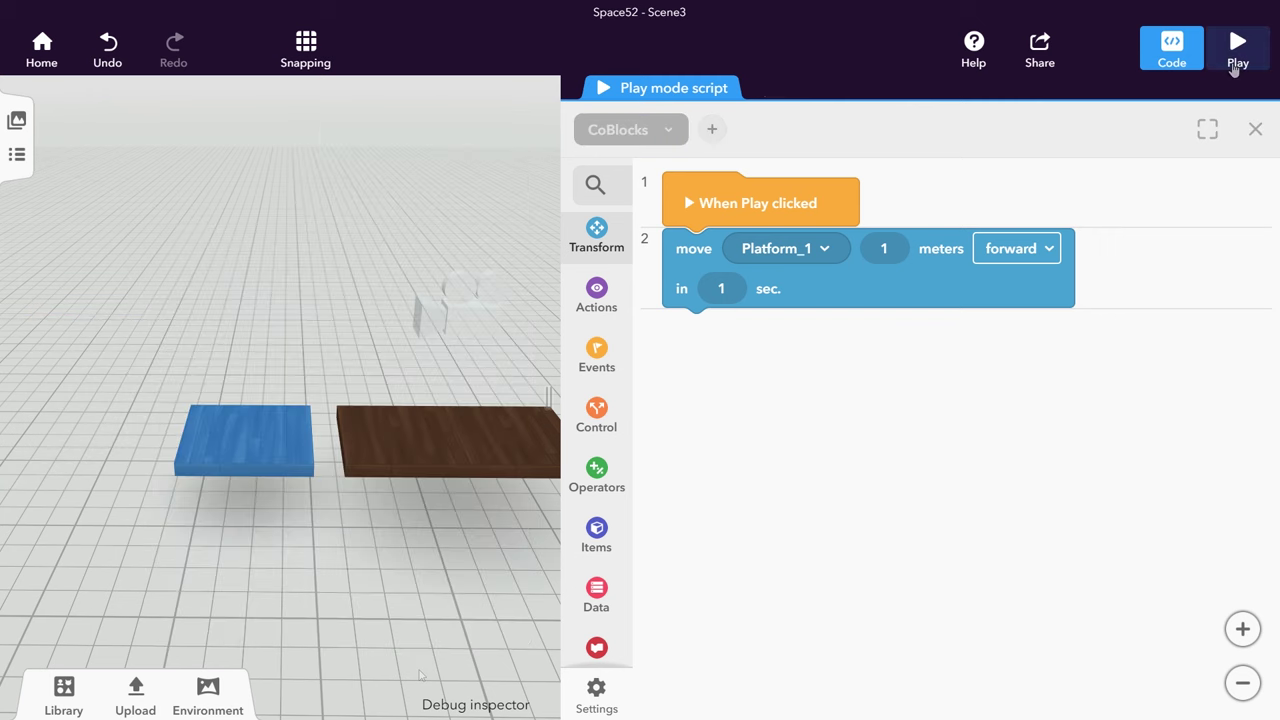
click(1234, 64)
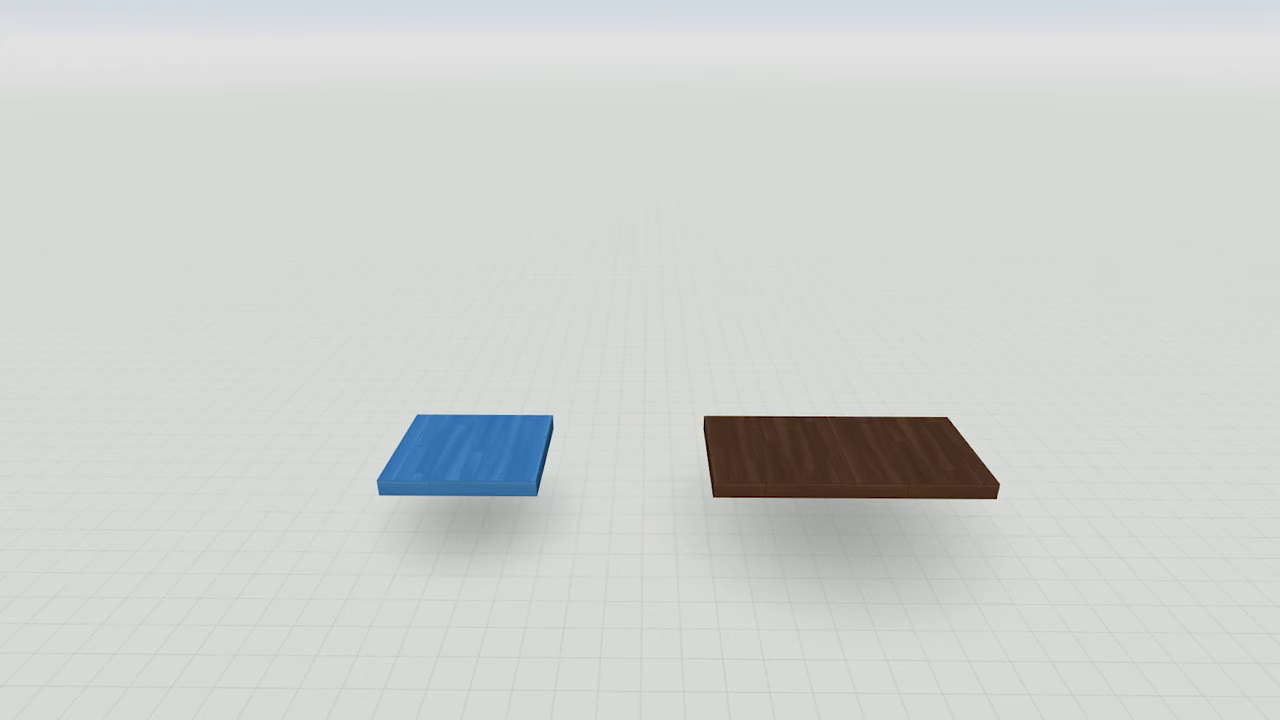
click(47, 45)
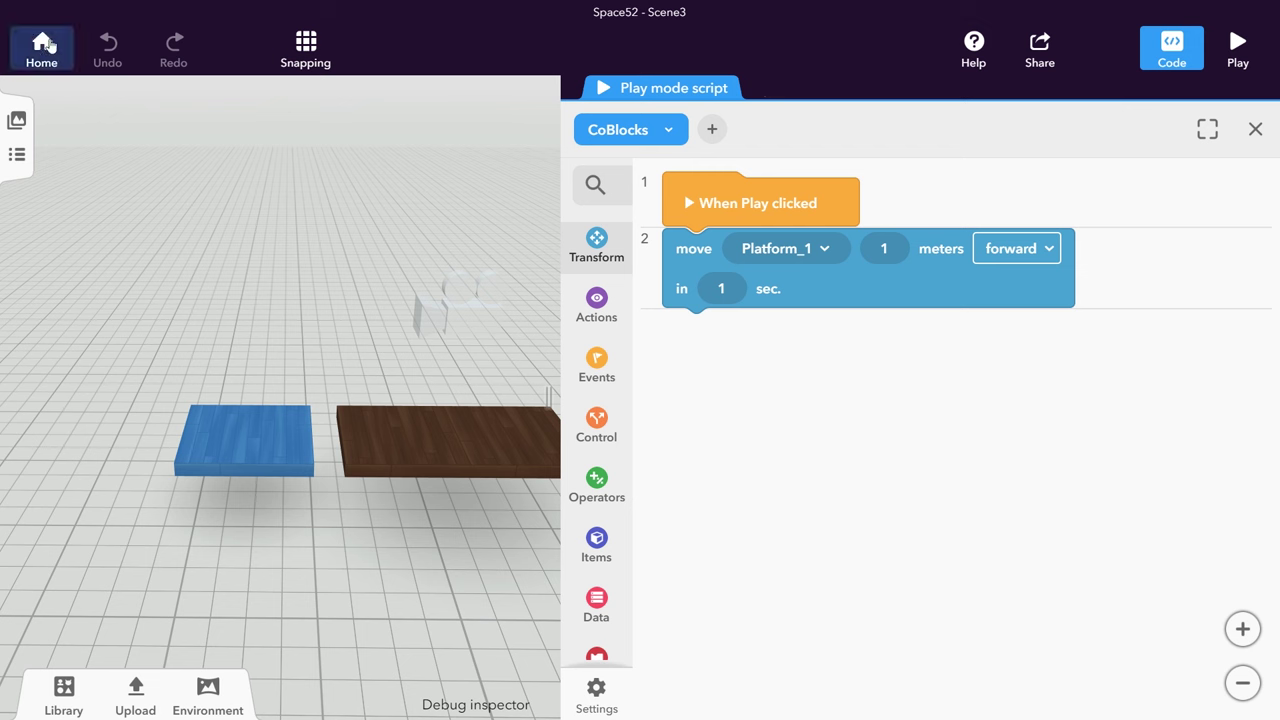
Duplicate the Platform_1 move block and set the copy's direction to backward
click(1002, 289)
click(1259, 290)
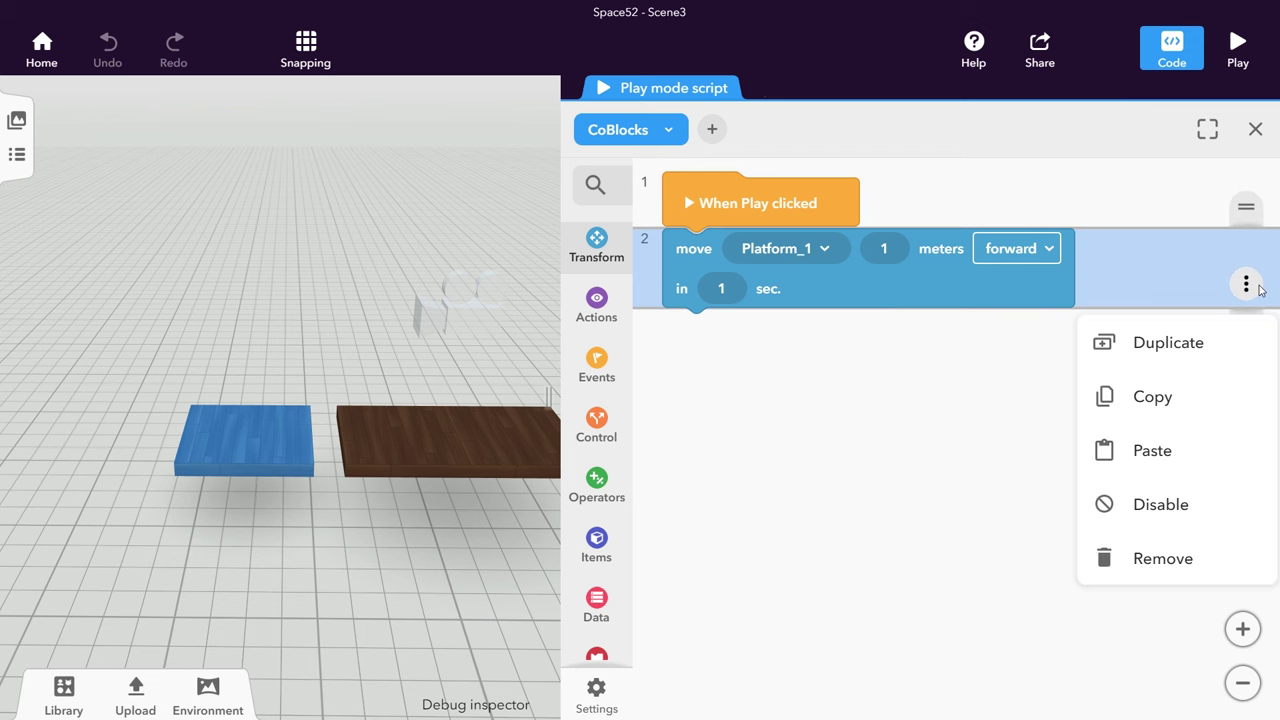
click(1258, 343)
click(1015, 337)
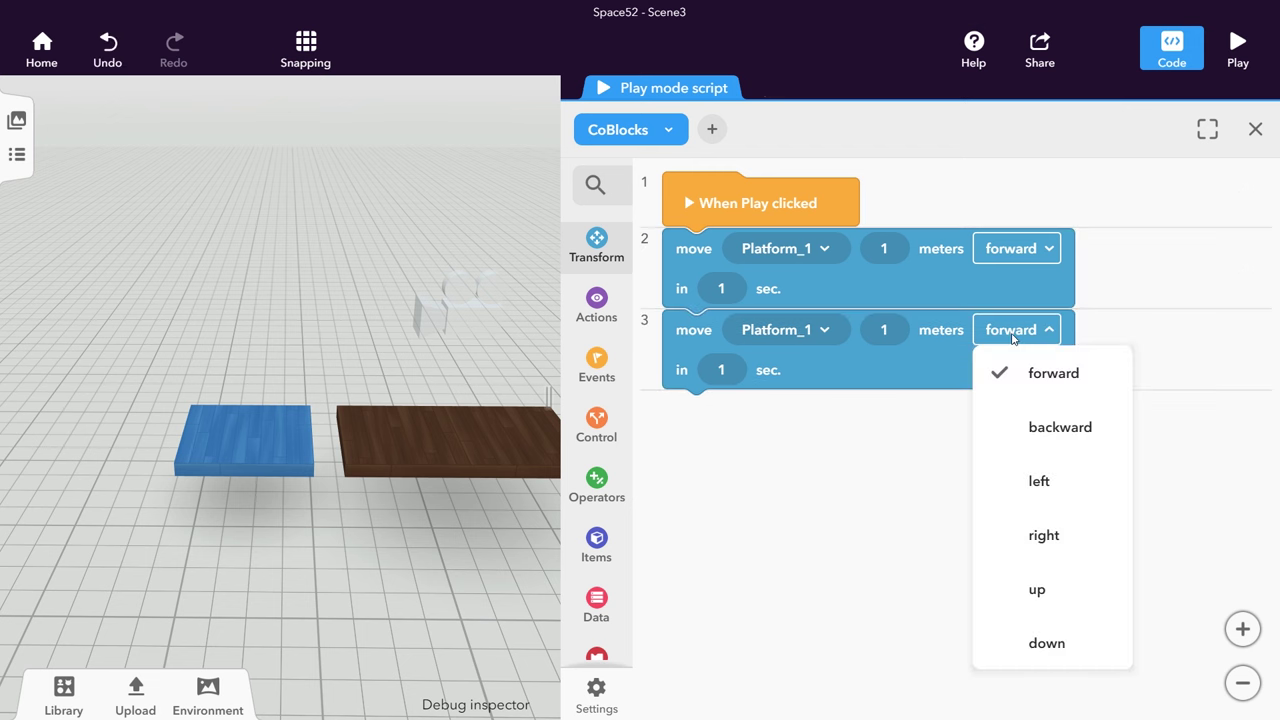
click(1100, 428)
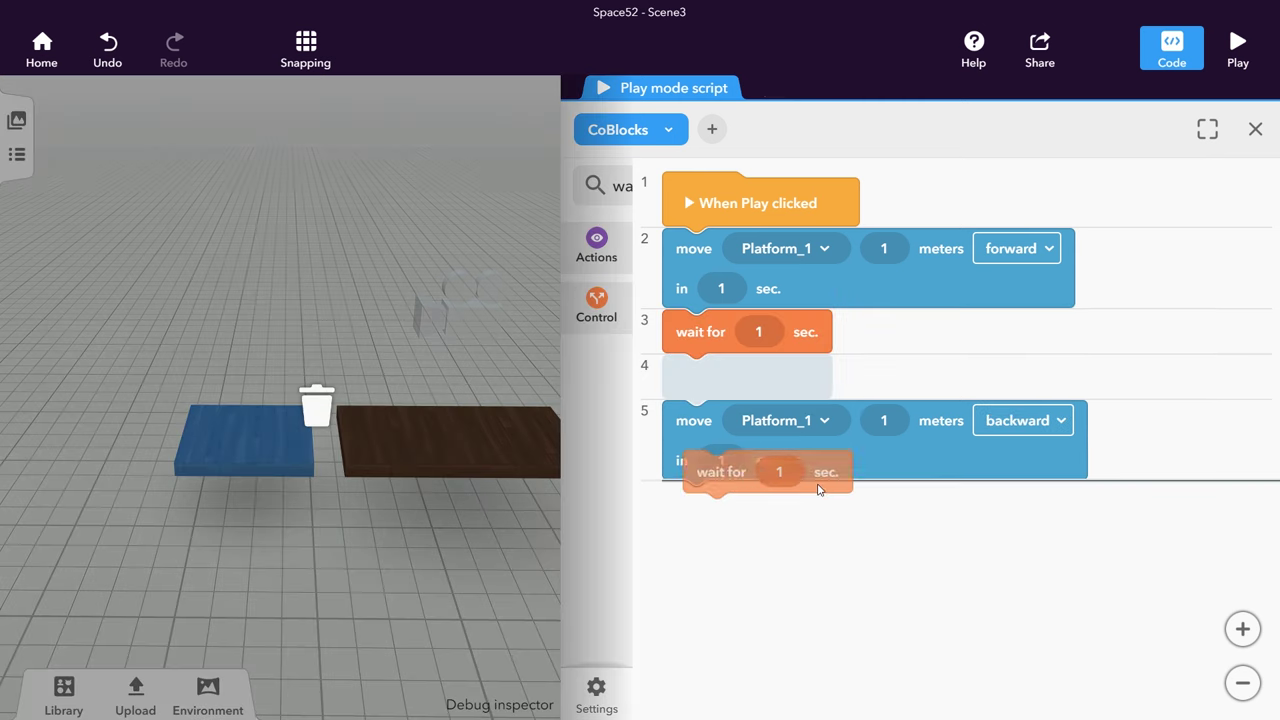
Place a 1 sec. wait after the backward move, and put both moves and both waits inside the forever loop
drag(823, 474, 815, 531)
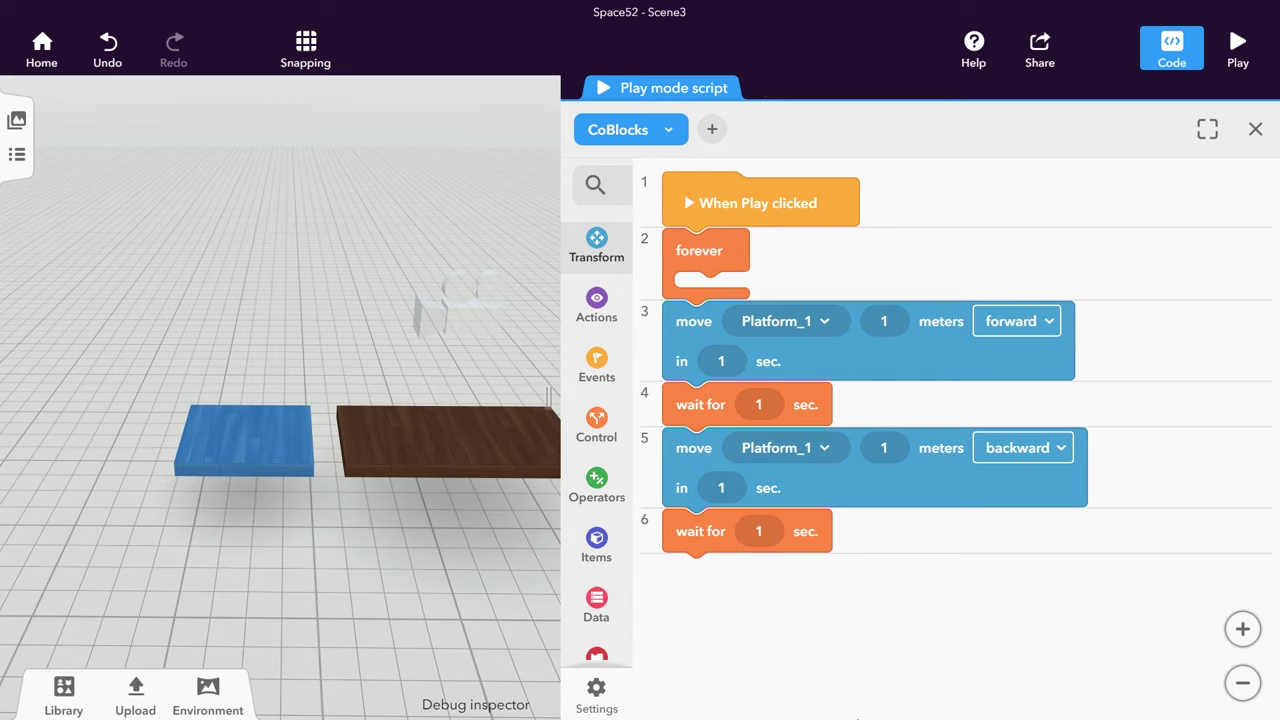
click(1214, 547)
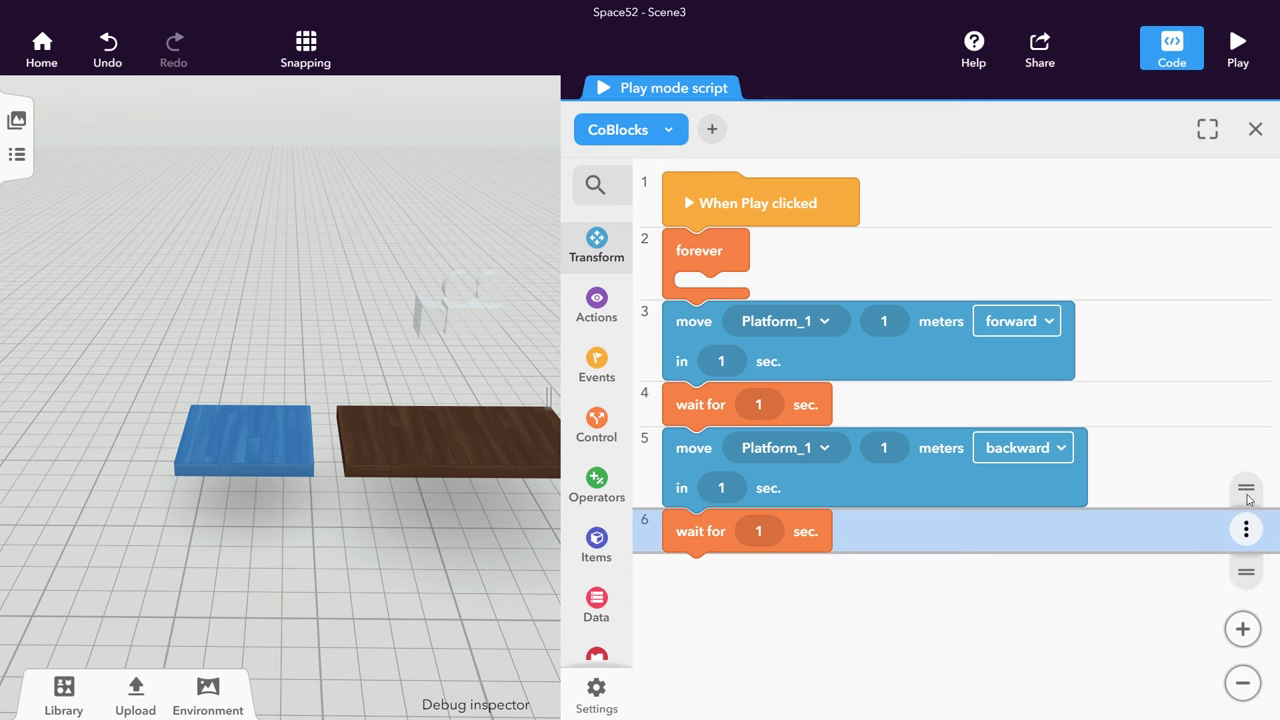
drag(1247, 490, 1246, 285)
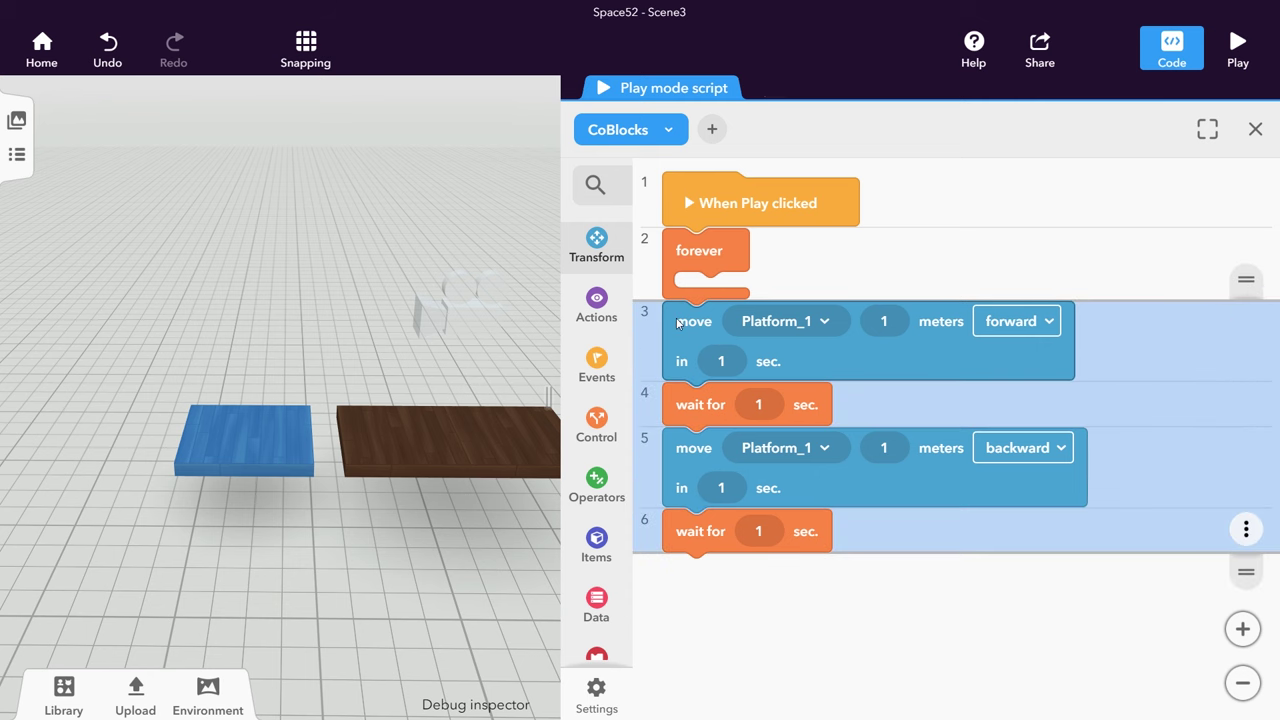
drag(677, 323, 691, 296)
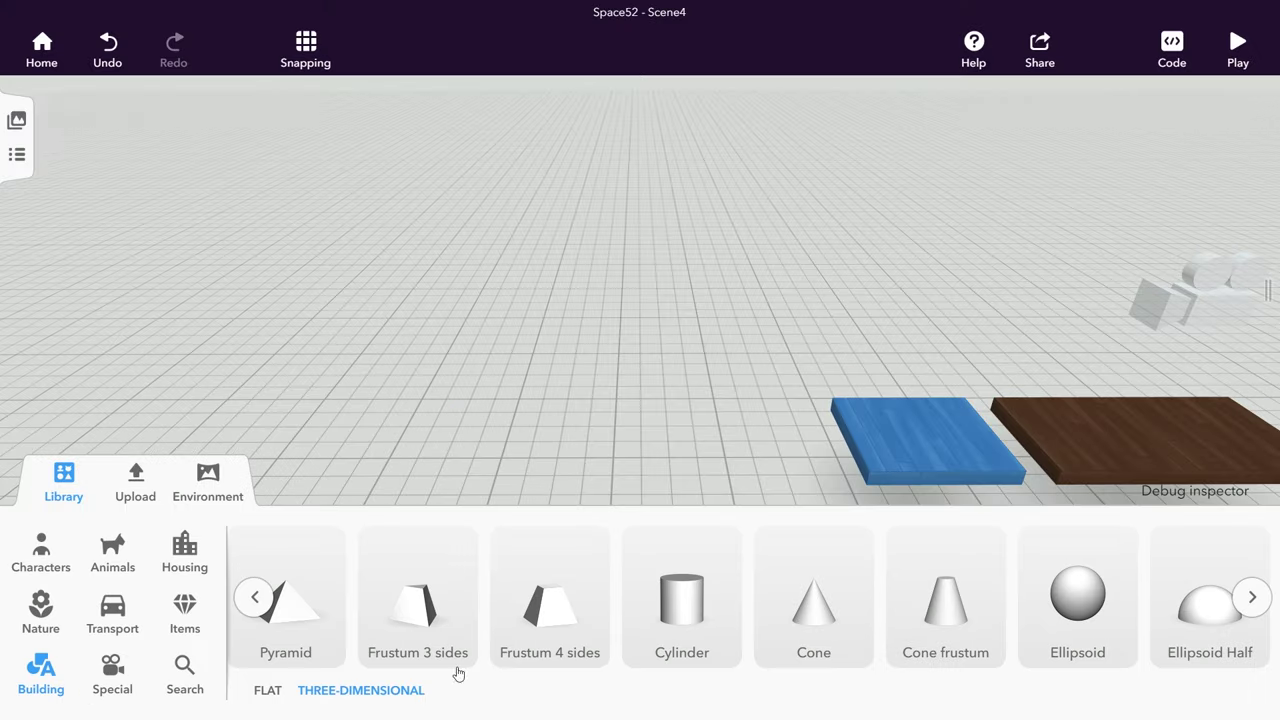
Place a cylinder from the three-dimensional building shapes beside the new blue platform and attach the platform to the cylinder
drag(682, 600, 610, 432)
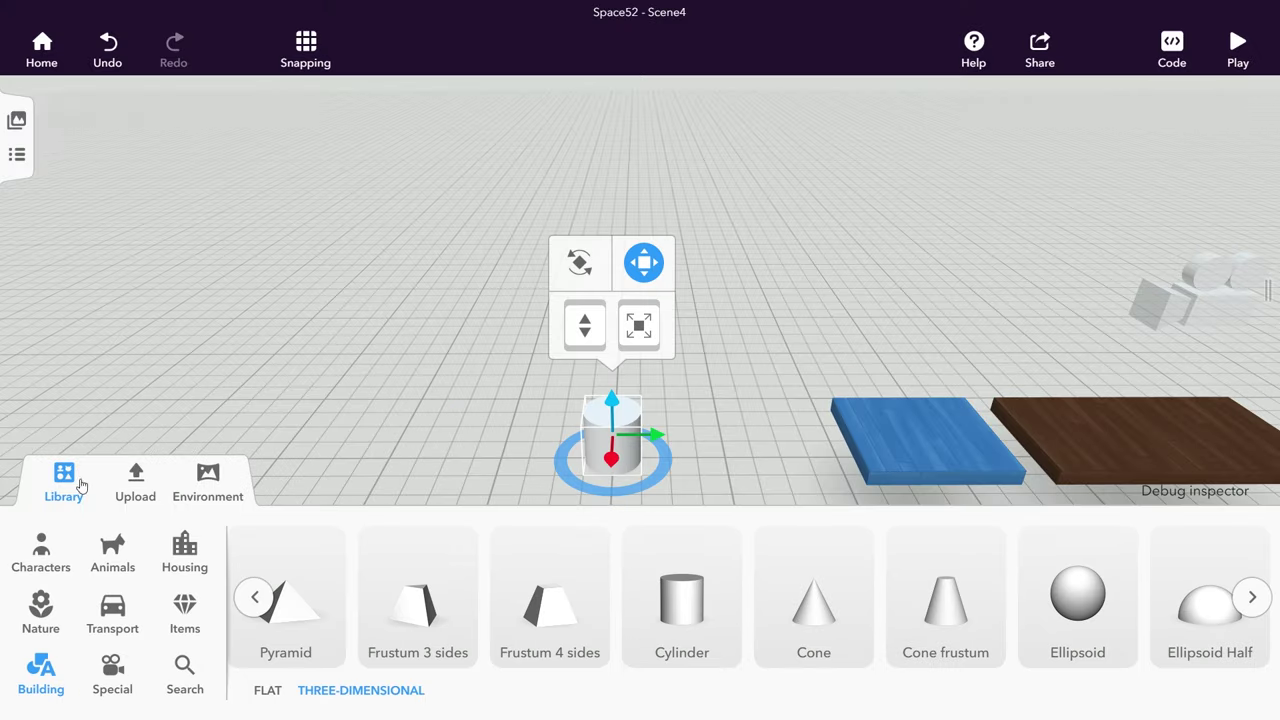
click(433, 468)
right_click(433, 468)
click(536, 486)
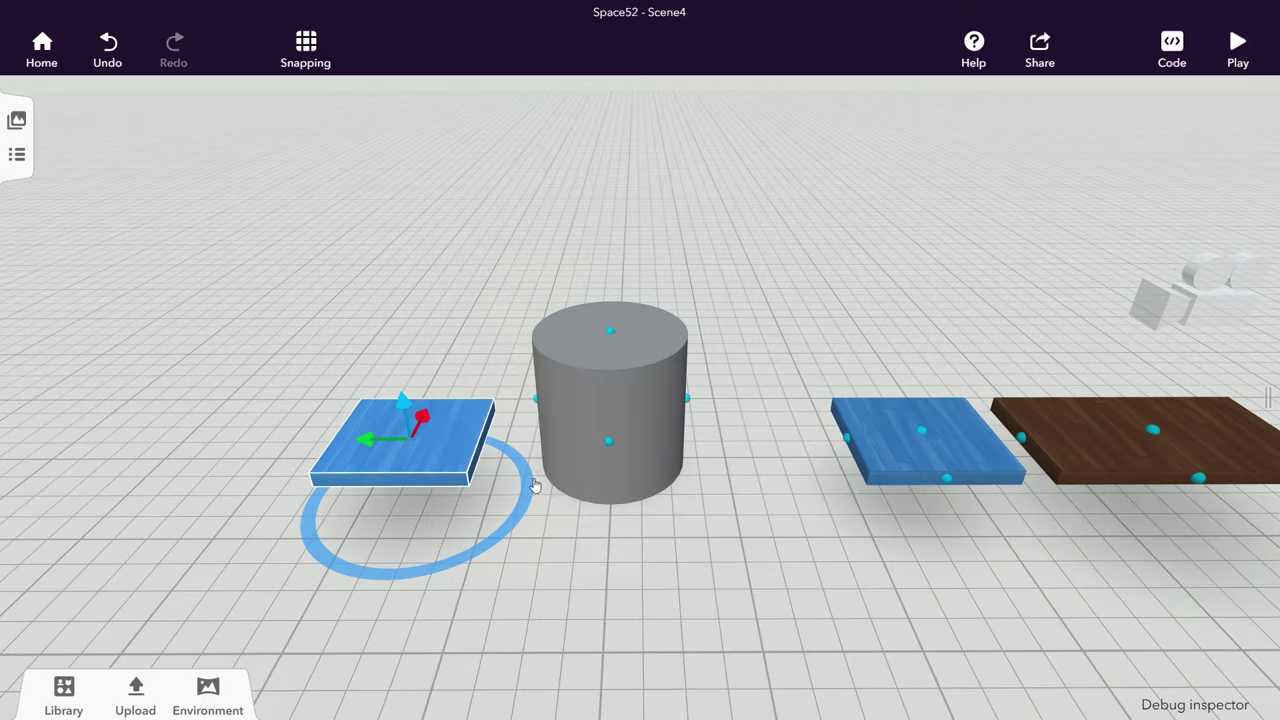
click(609, 443)
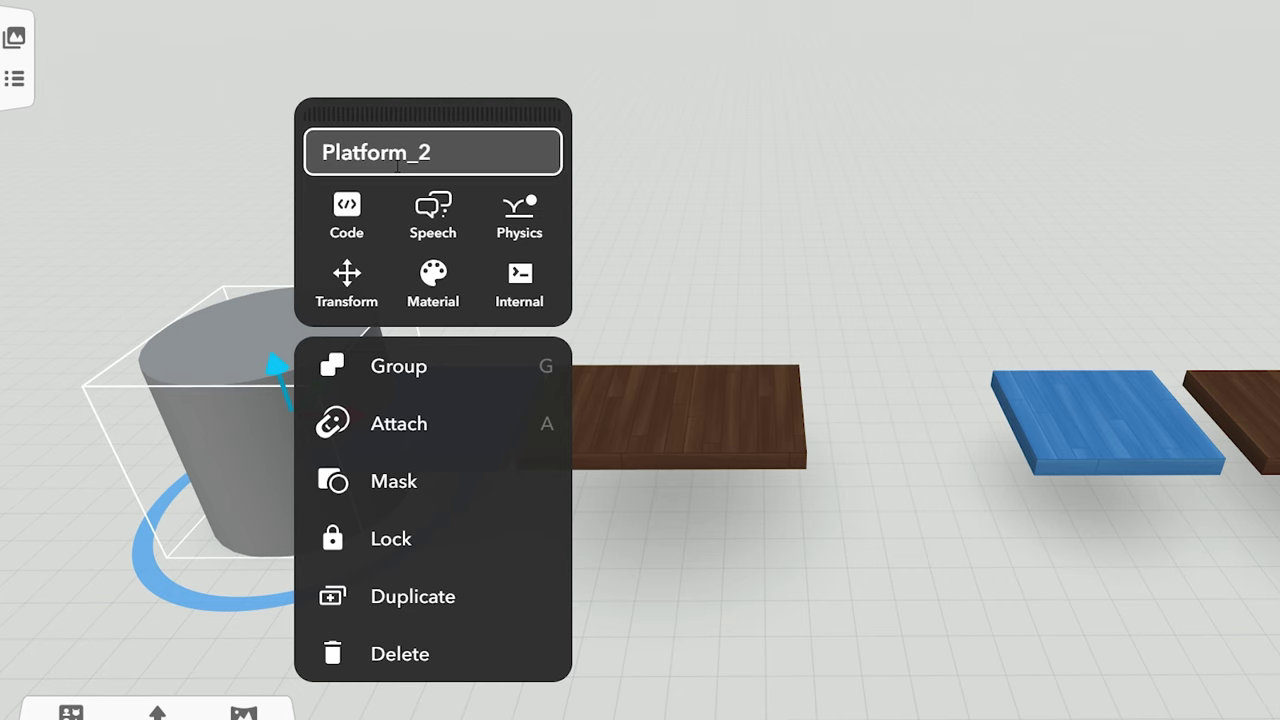
Enable the cylinder Platform_2 for CoBlocks and make it the target of the 180° clockwise turn block
click(347, 212)
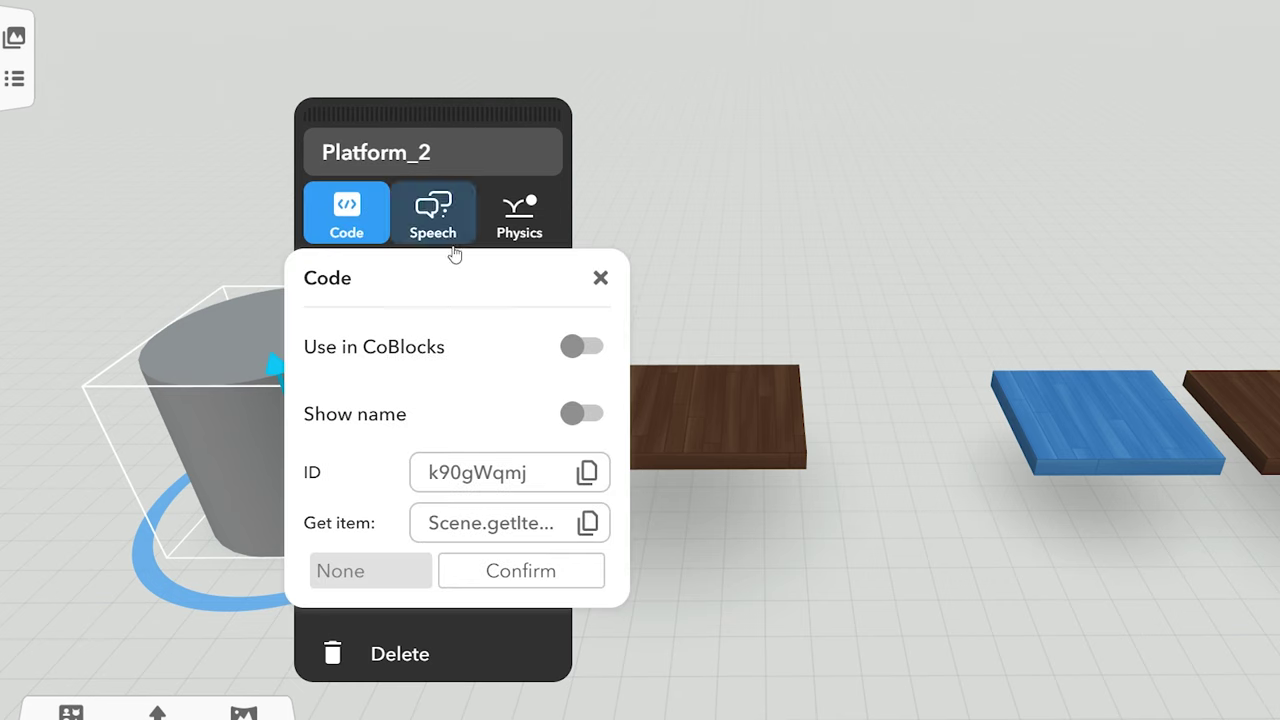
click(588, 344)
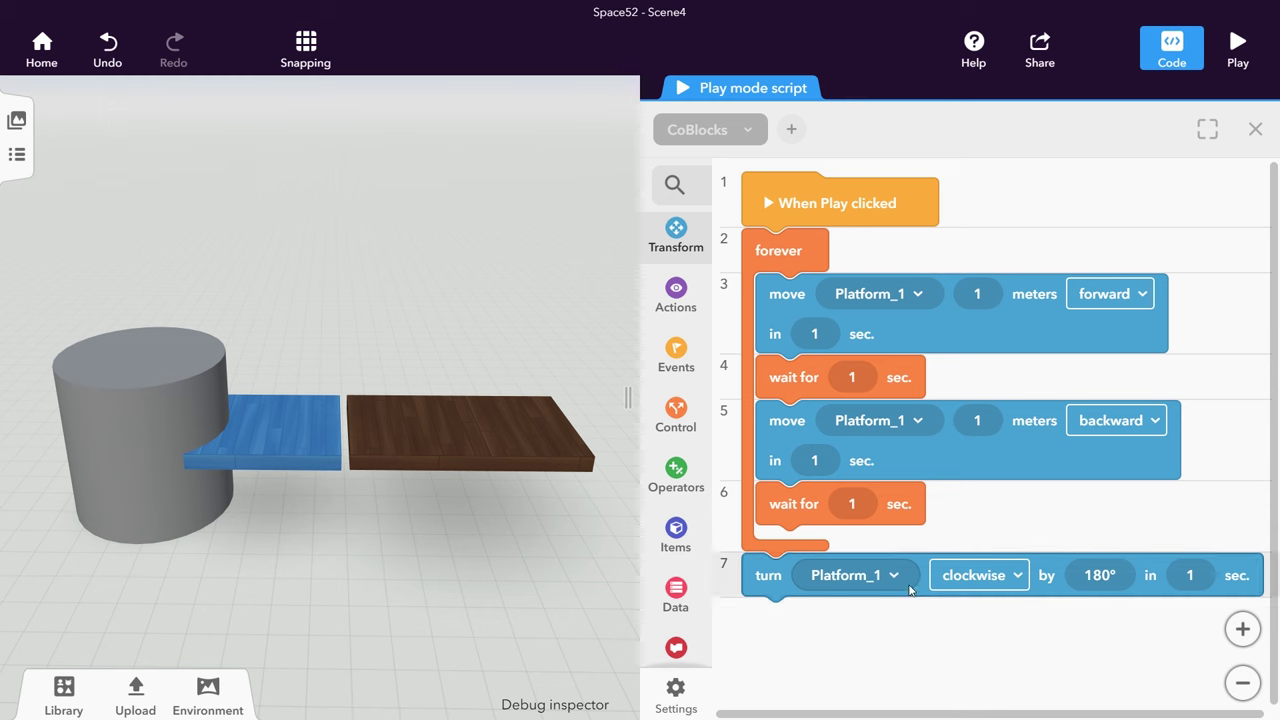
click(900, 576)
click(909, 483)
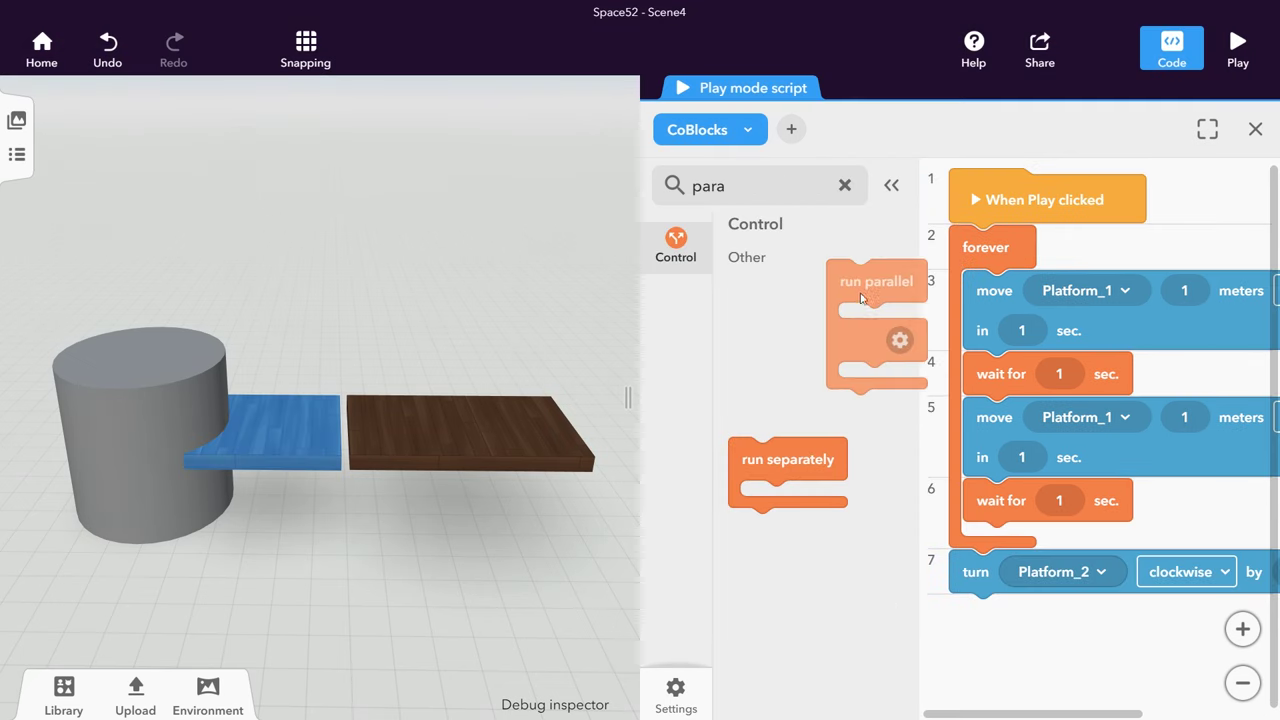
Add a run parallel block and move the forever loop and the Platform_2 turn block into its separate branches
drag(897, 337, 985, 300)
drag(786, 286, 792, 238)
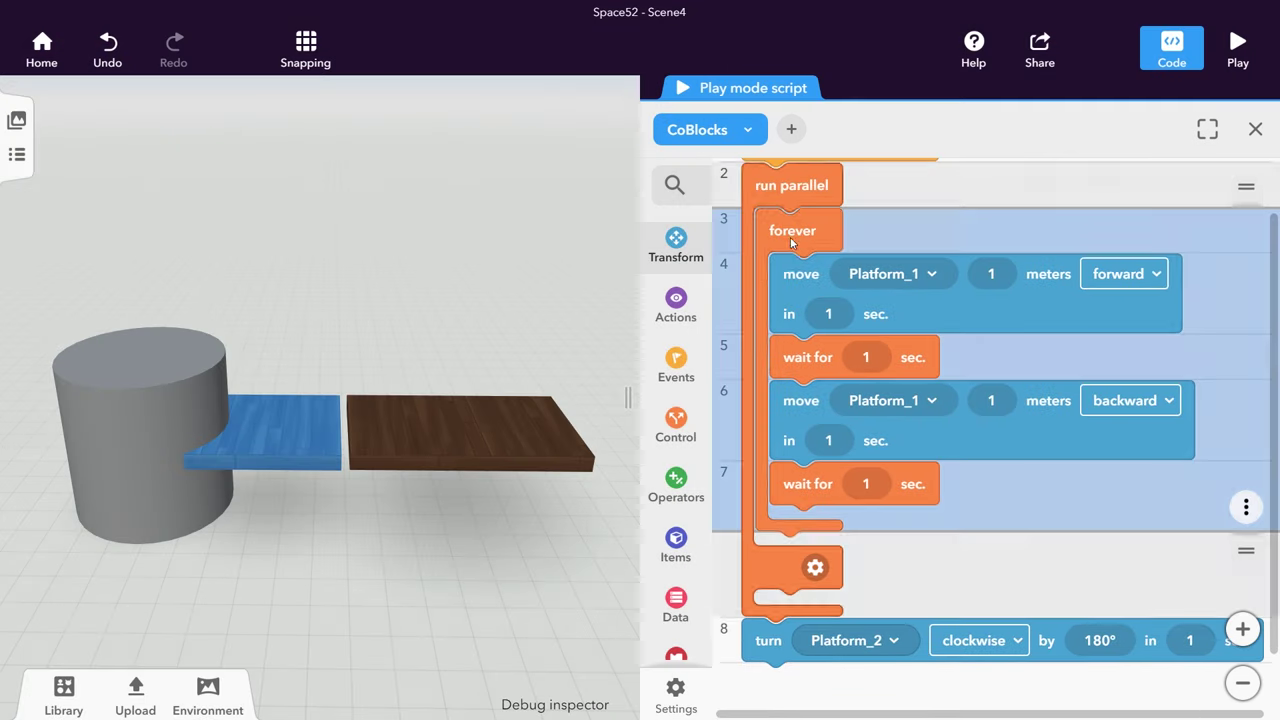
drag(765, 628, 793, 633)
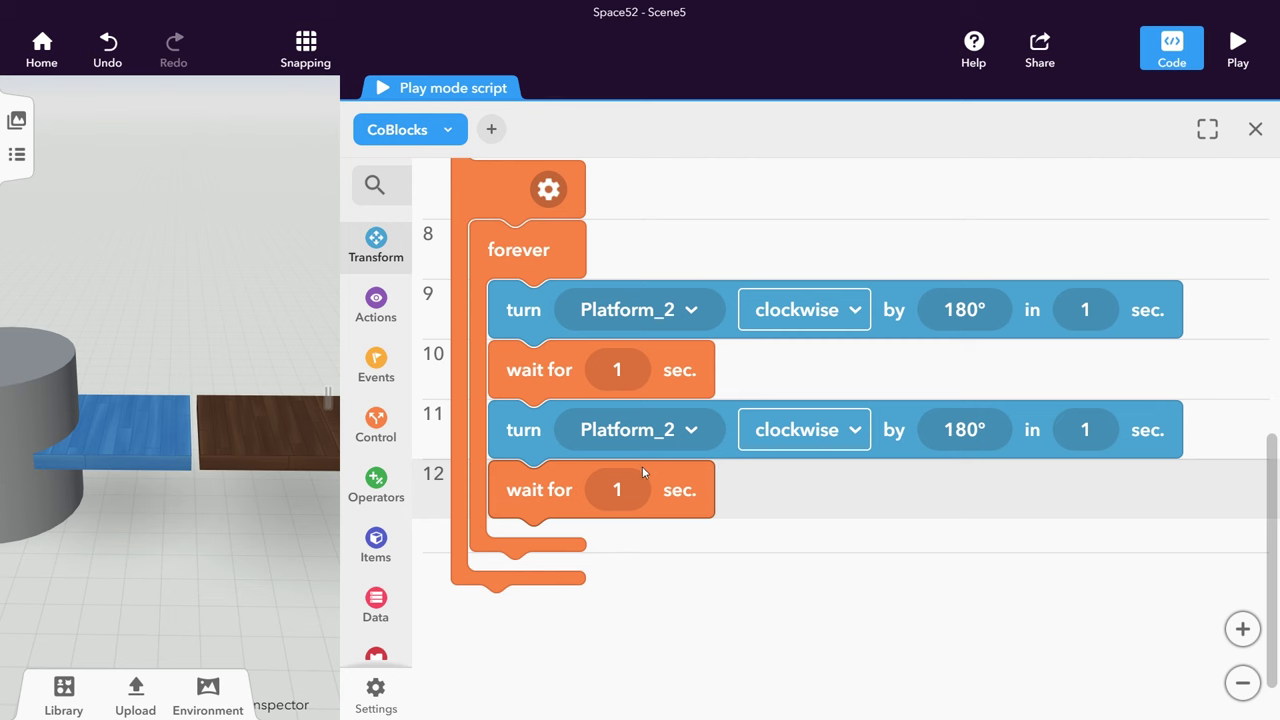
Add another task to the run parallel block
click(548, 189)
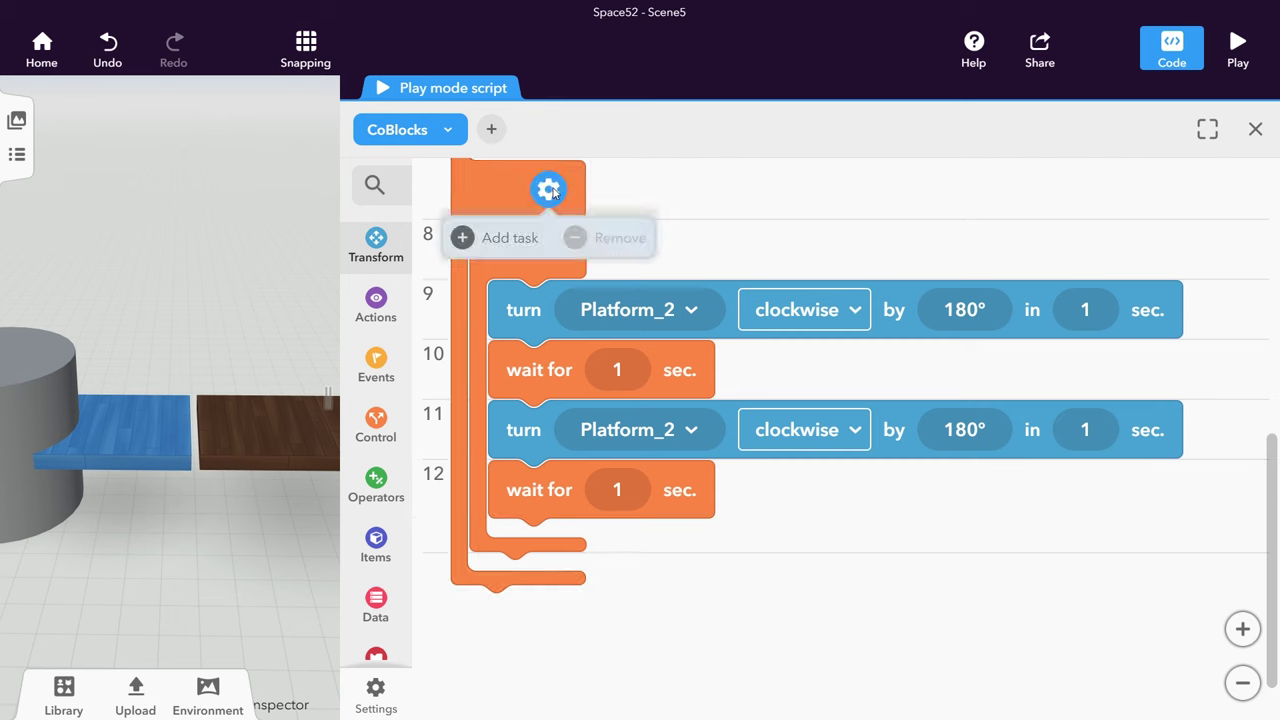
click(492, 239)
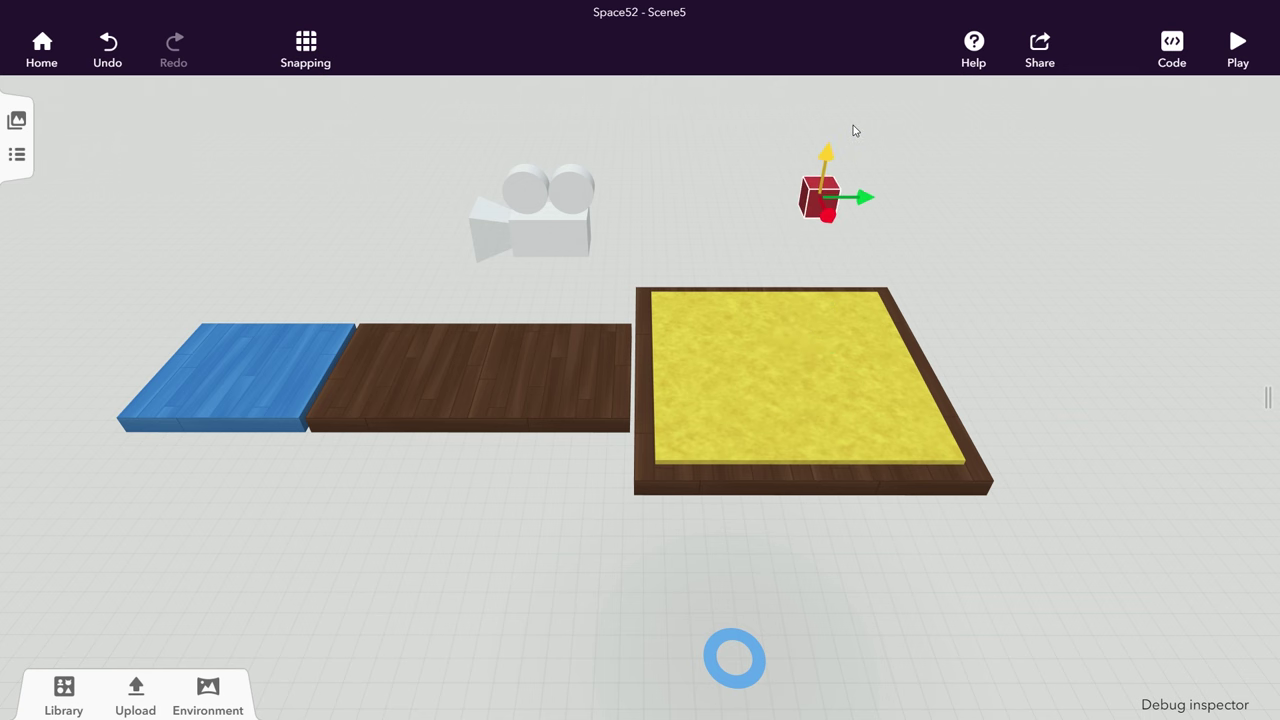
Rename the small red cuboid above the yellow platform startPosition and enable it for use in CoBlocks
click(826, 195)
click(967, 141)
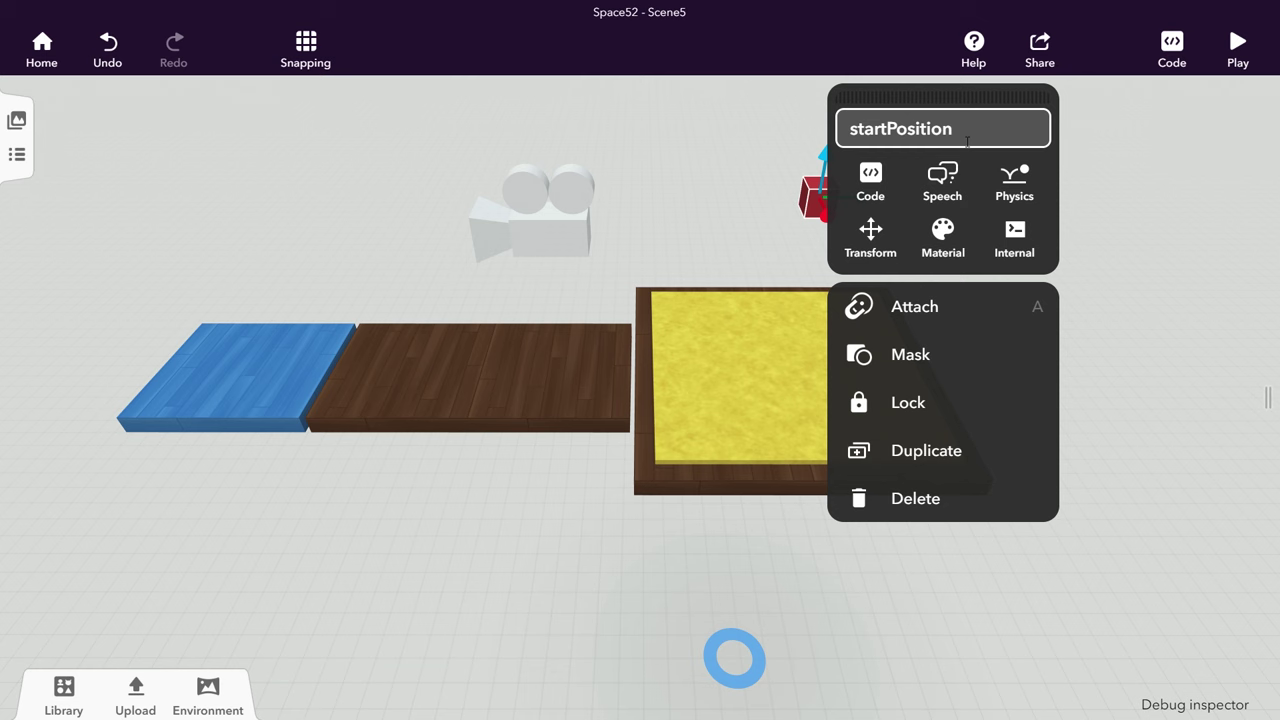
click(886, 195)
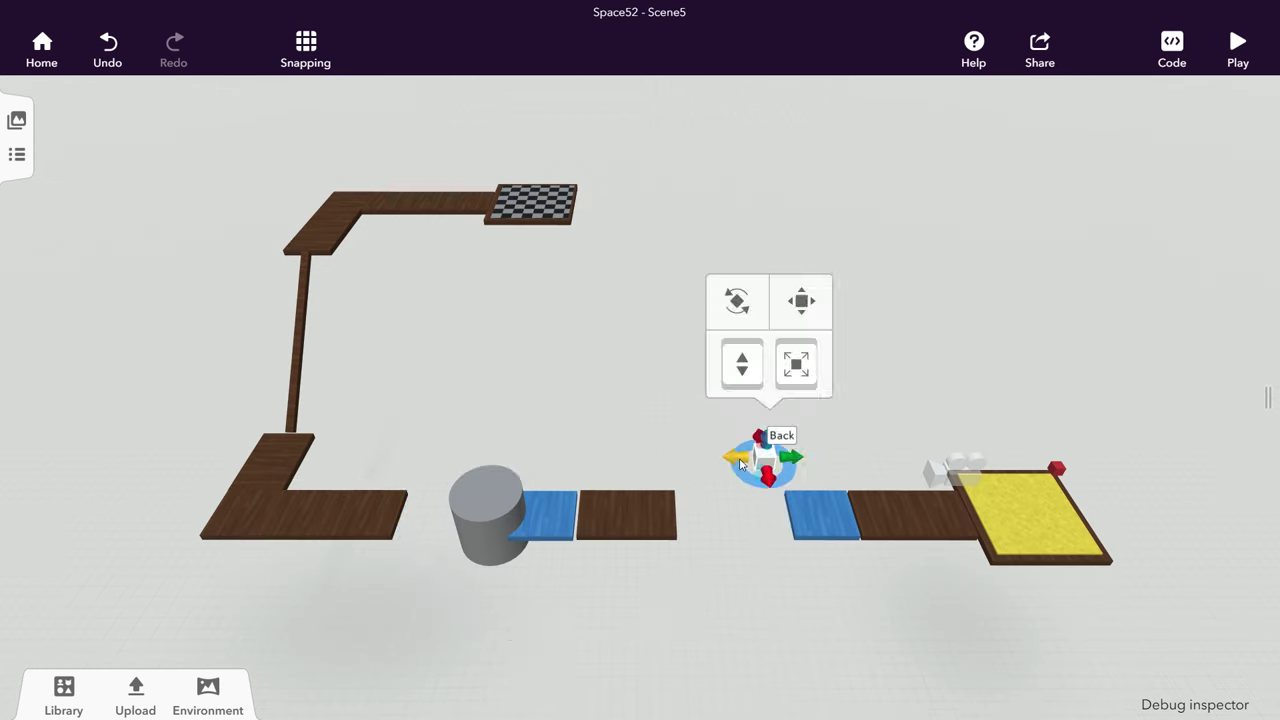
Stretch the white cuboid into a large slab beneath the lower row of platforms and enter a new name for it
drag(728, 457, 193, 457)
drag(795, 460, 1145, 458)
drag(672, 485, 677, 686)
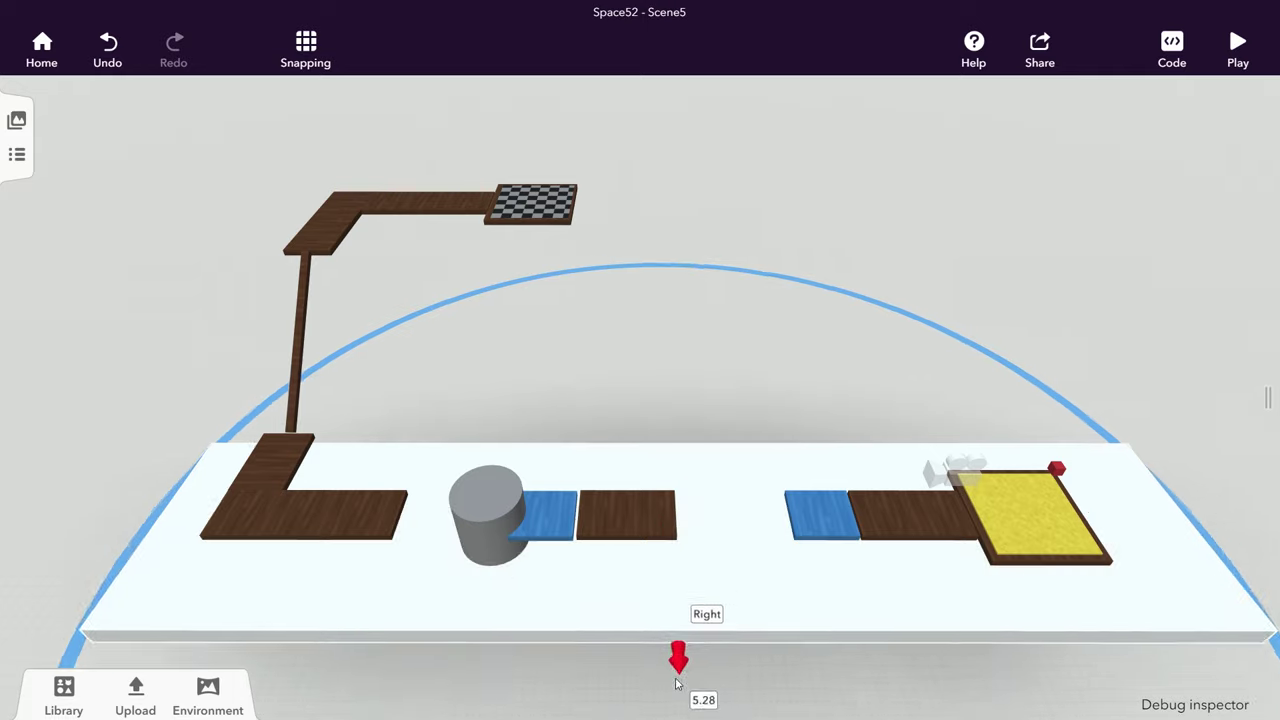
click(876, 305)
text(rese)
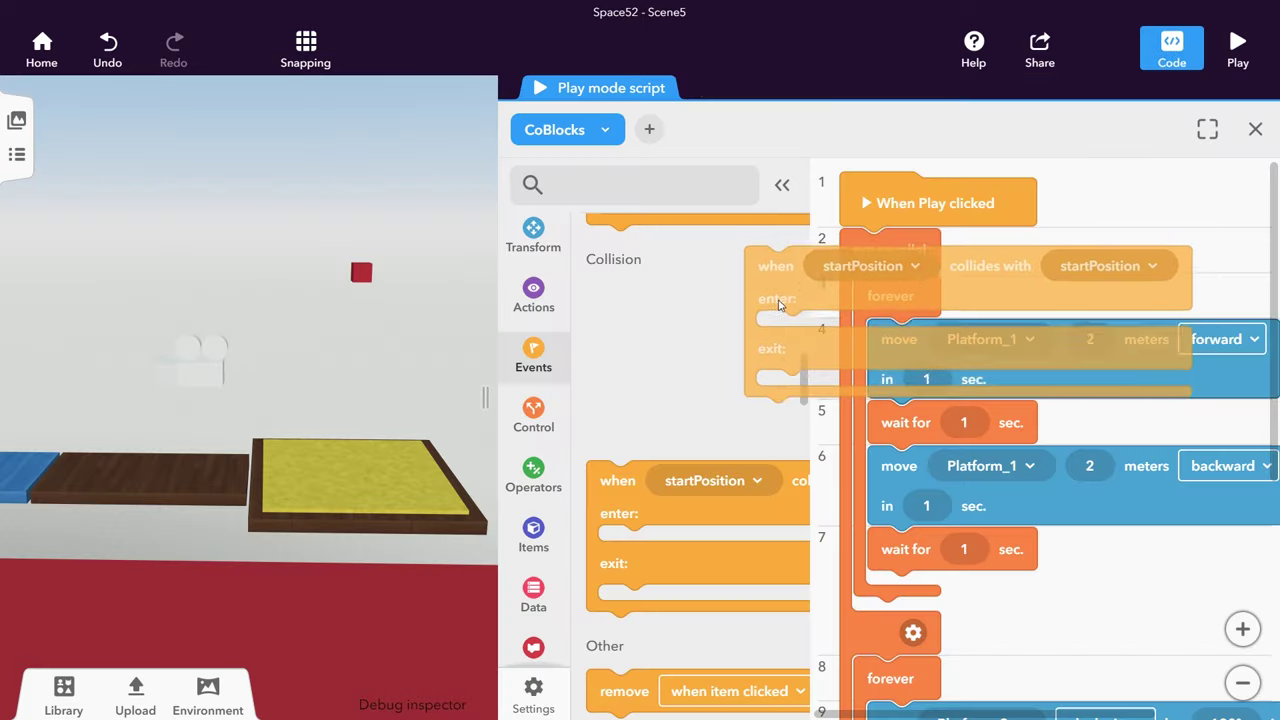
Add a collision event below the play-start block that triggers when resetArea collides with Player
drag(760, 255, 819, 174)
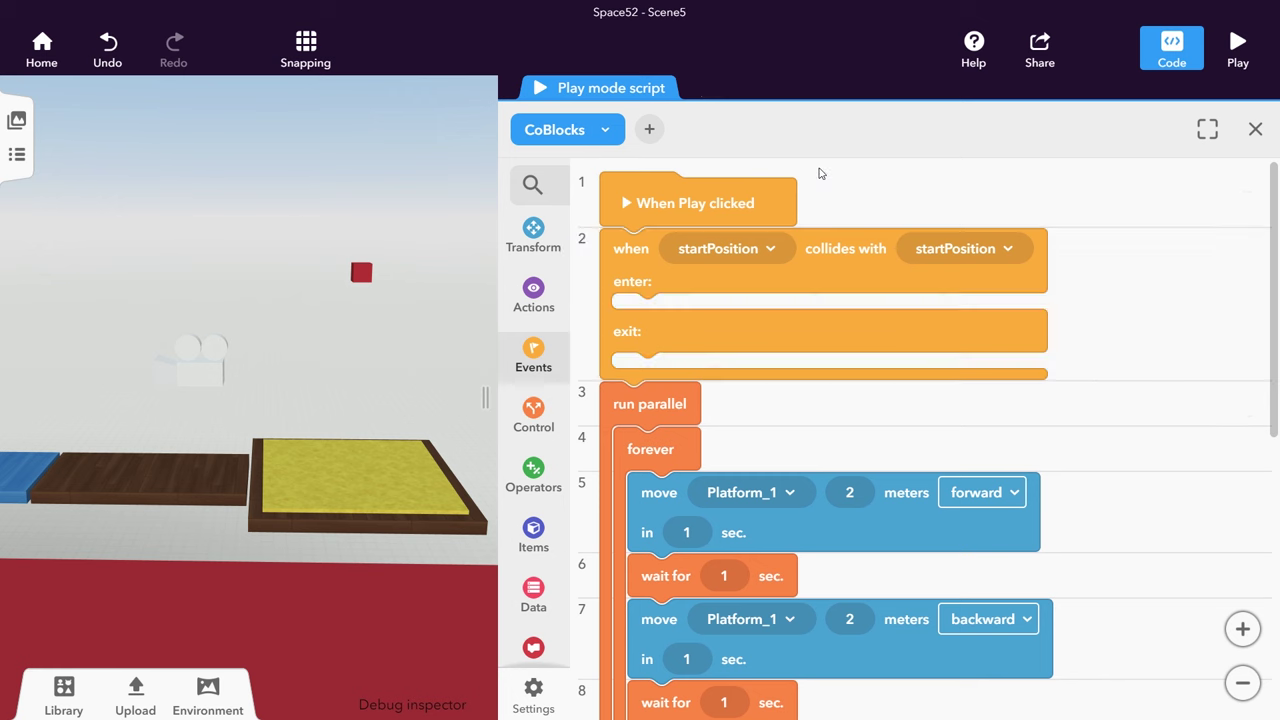
click(779, 252)
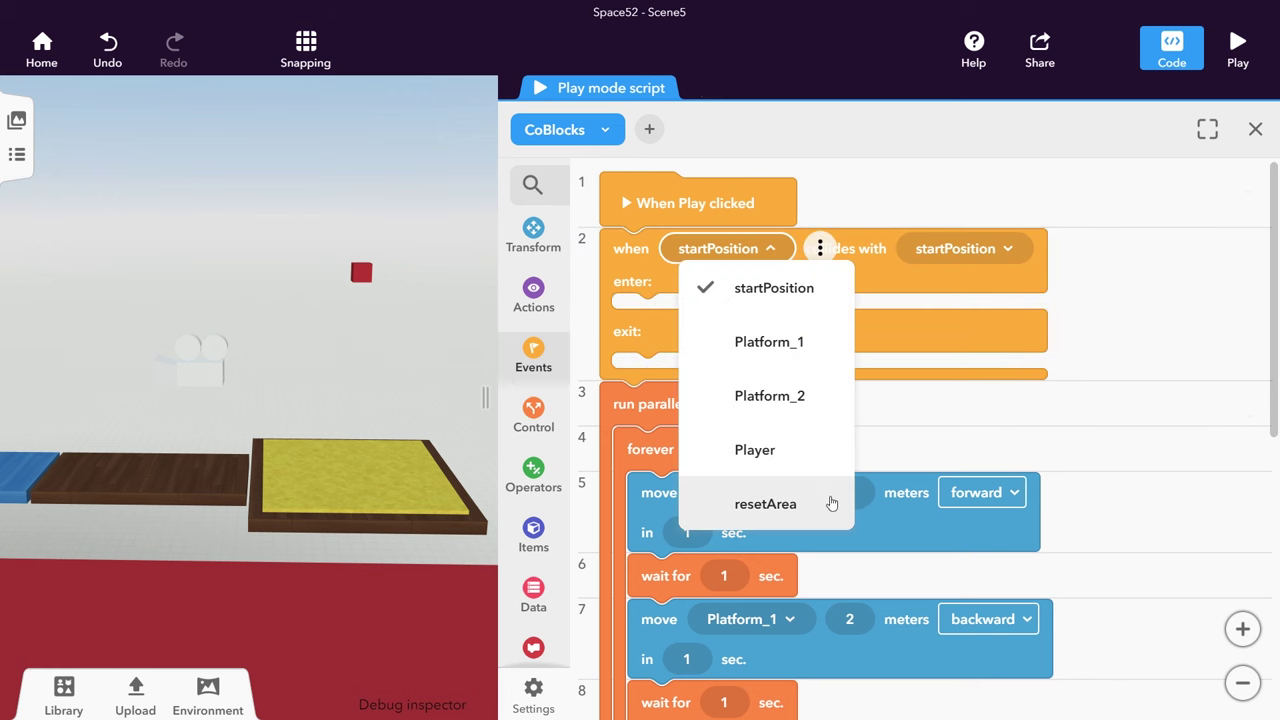
click(829, 505)
click(938, 248)
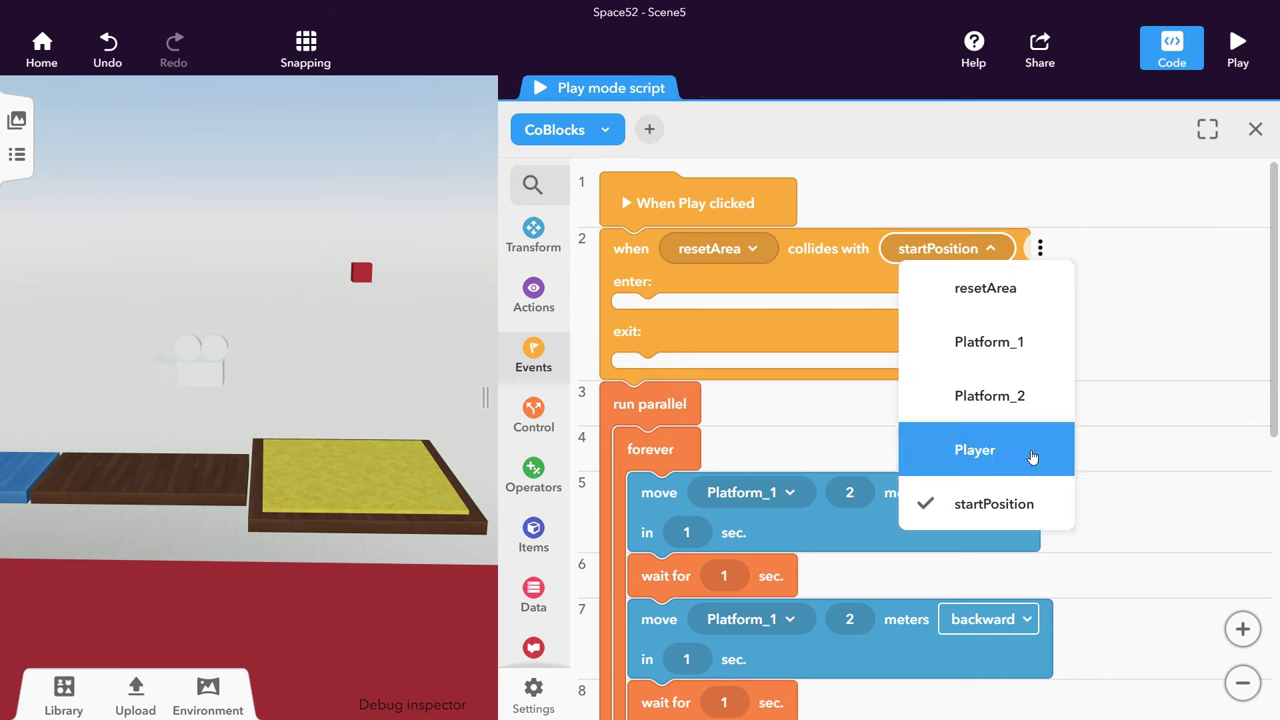
click(1030, 455)
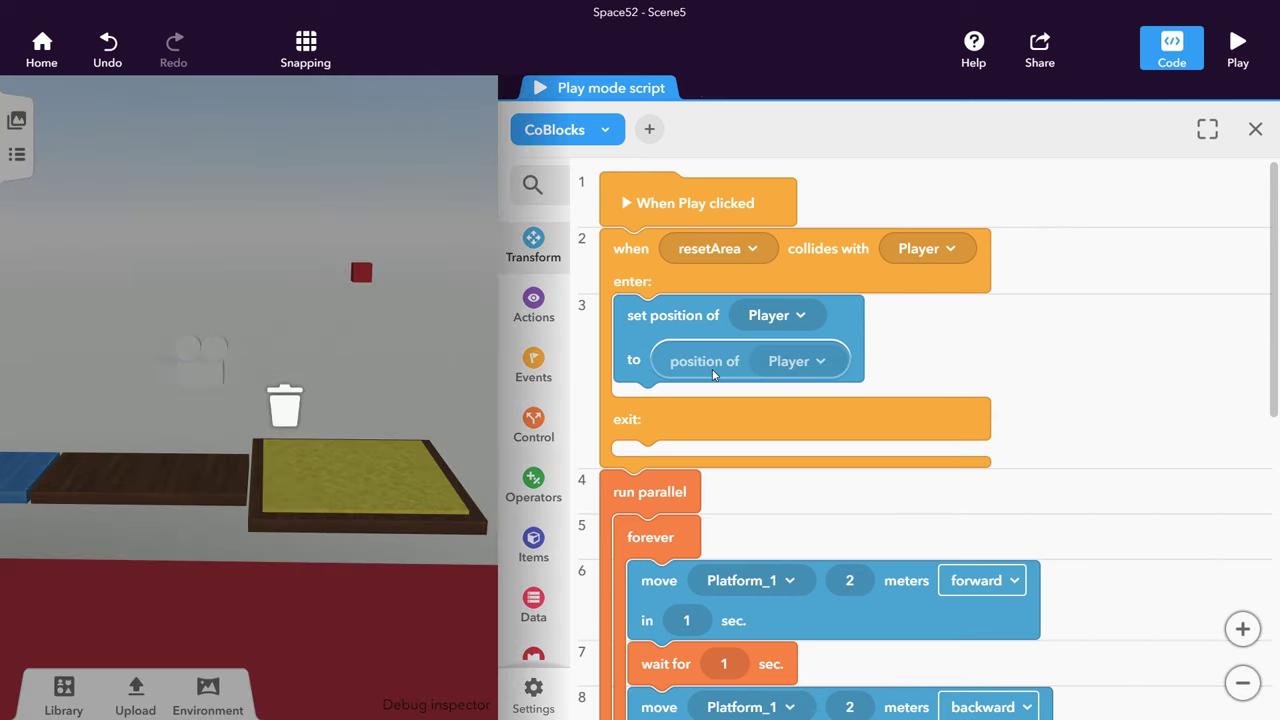
In the collision's enter branch, set the position of Player to the position of startPosition
drag(713, 374, 713, 370)
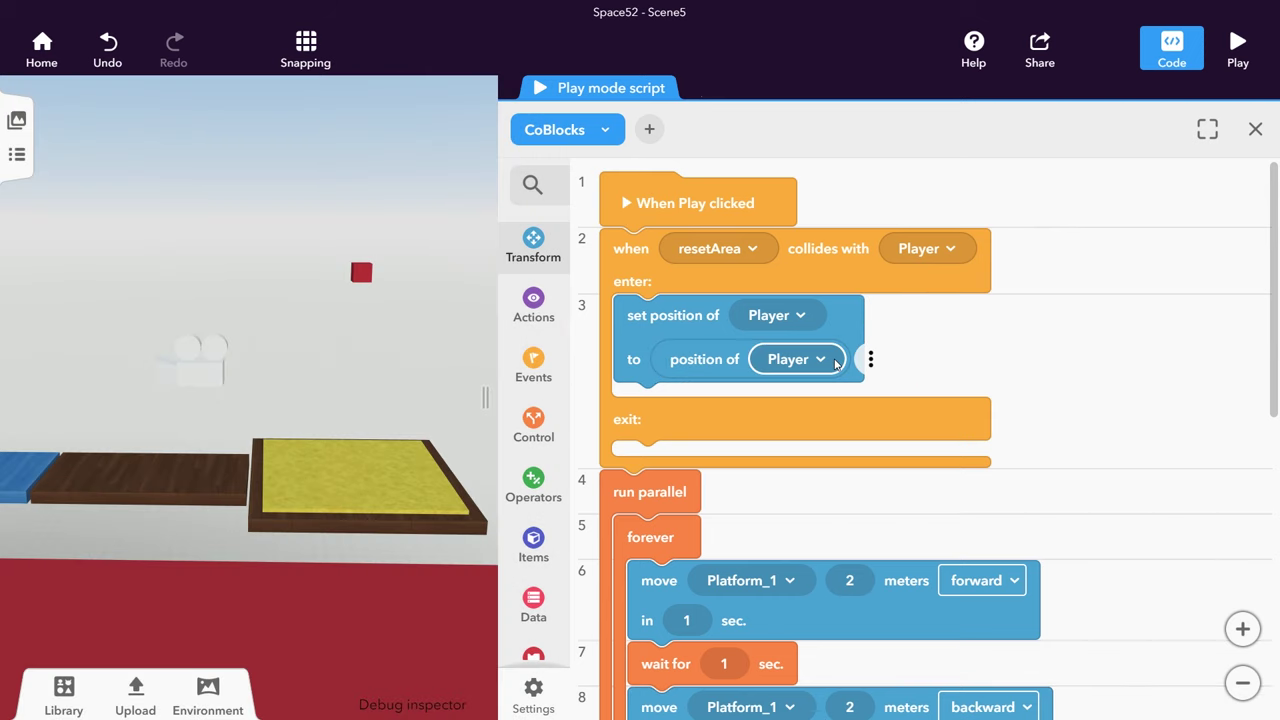
click(825, 360)
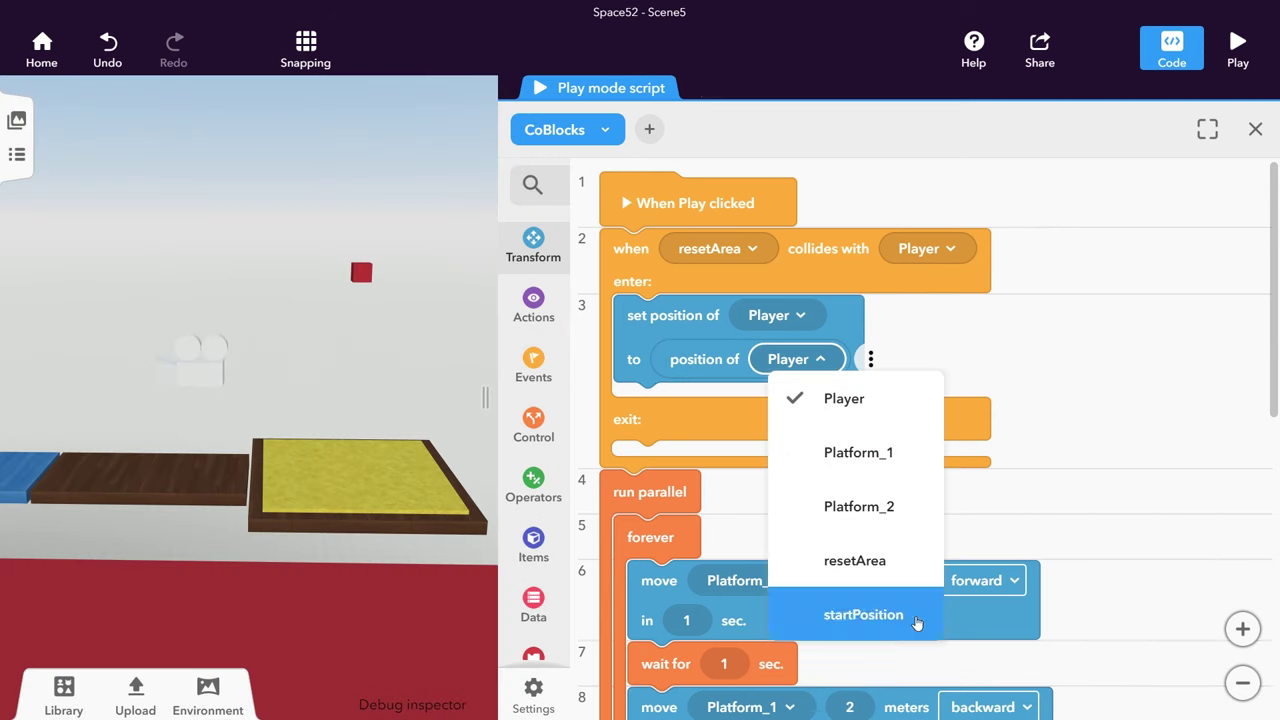
click(914, 618)
Check the Player camera's movement settings and play-test the scene by looking down and walking forward from the start
click(192, 360)
click(240, 328)
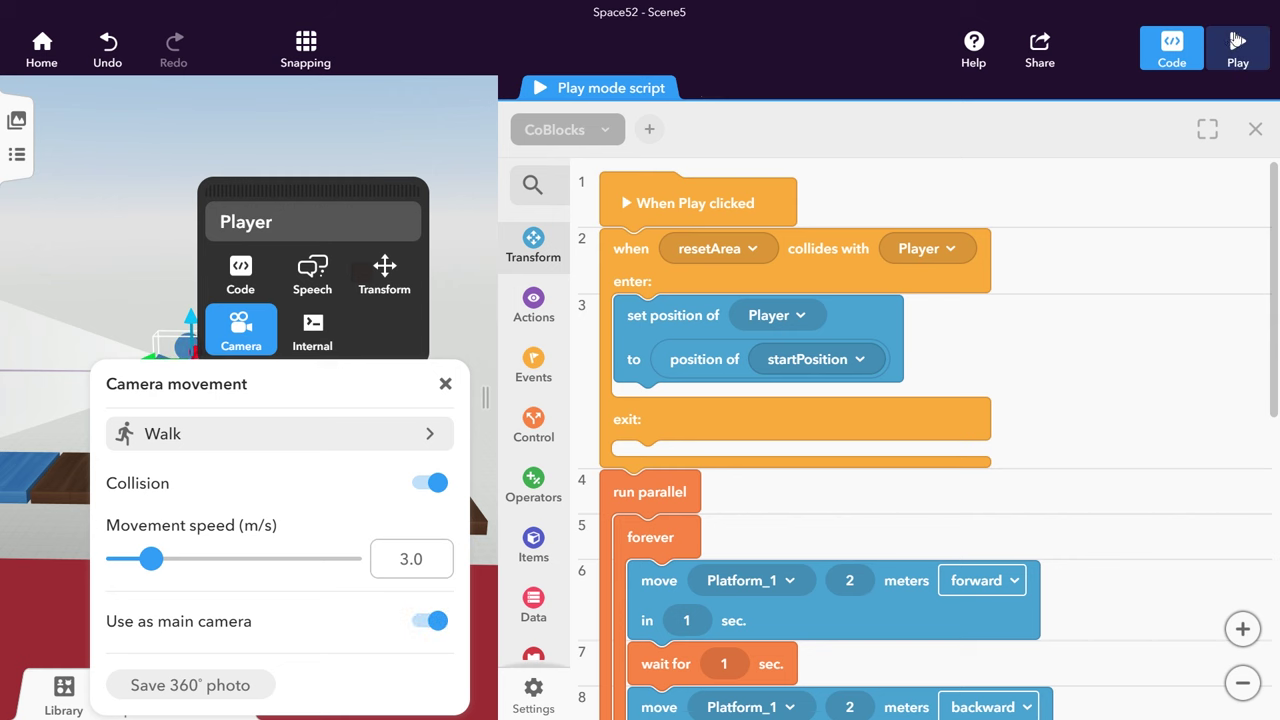
click(1238, 40)
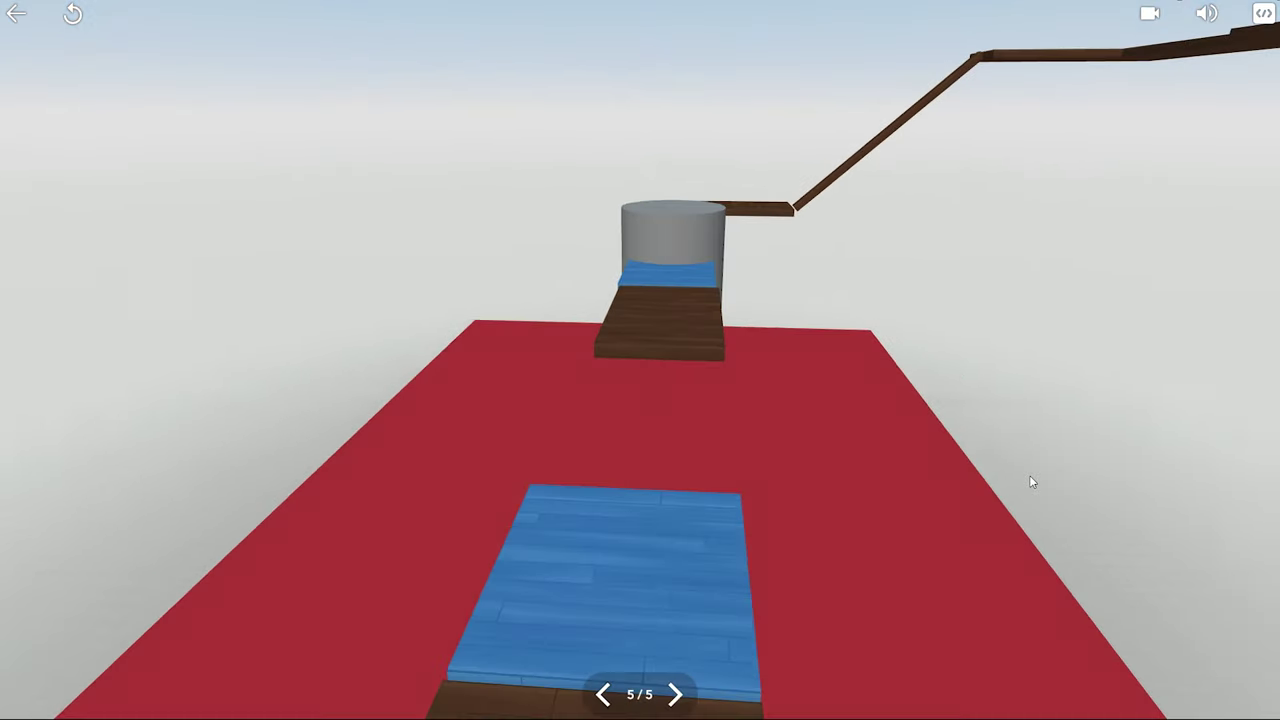
drag(1030, 476, 1032, 643)
key(w)
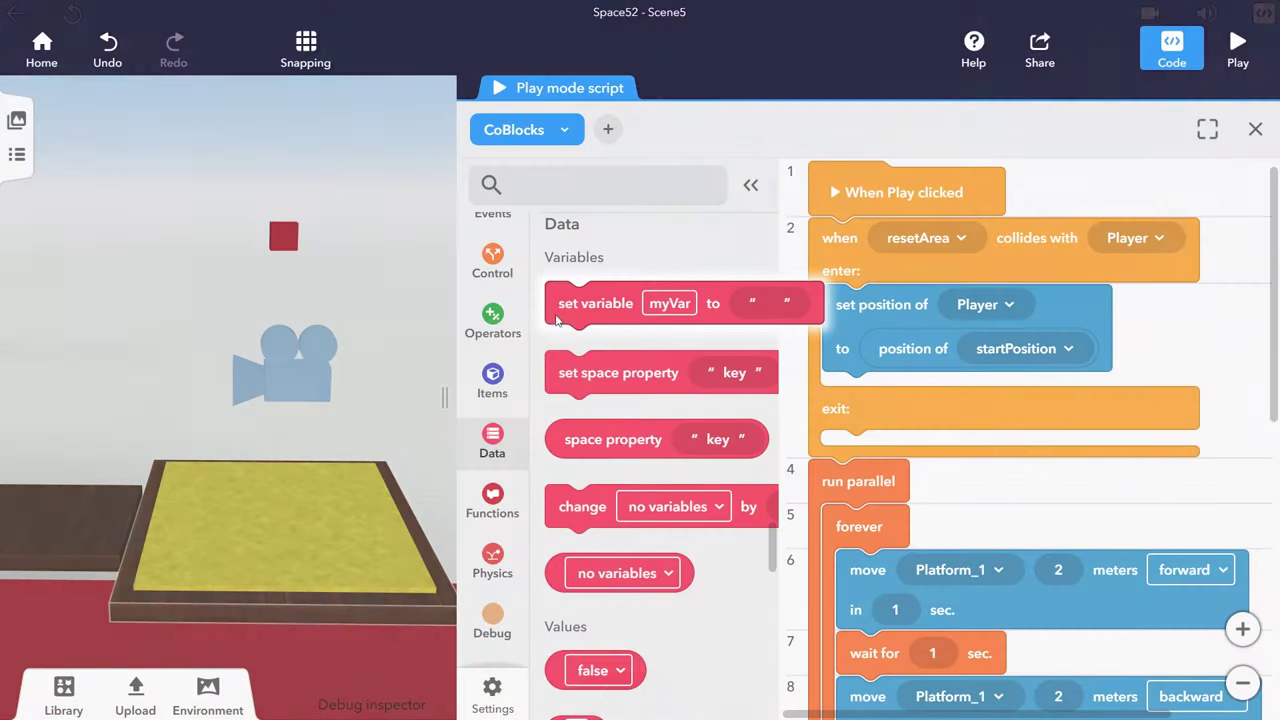
Create a variable named lives at the start of the script and set it to 3
drag(590, 305, 846, 252)
click(751, 185)
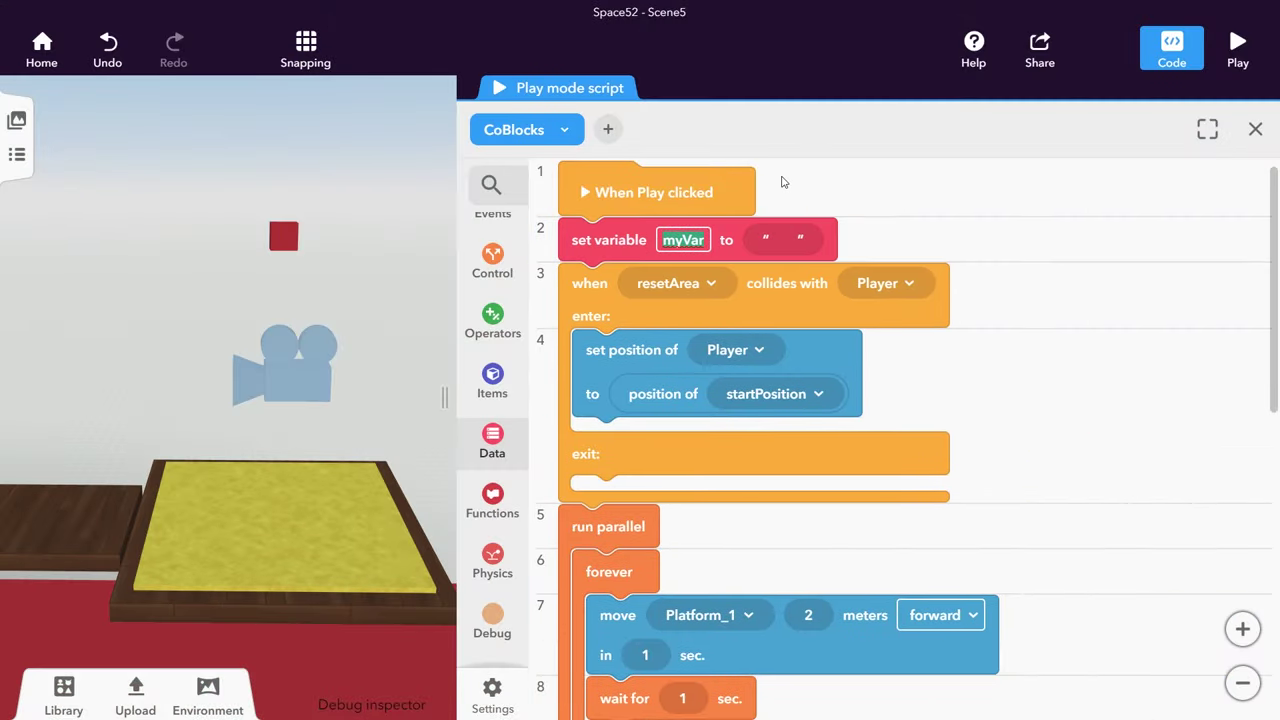
click(768, 240)
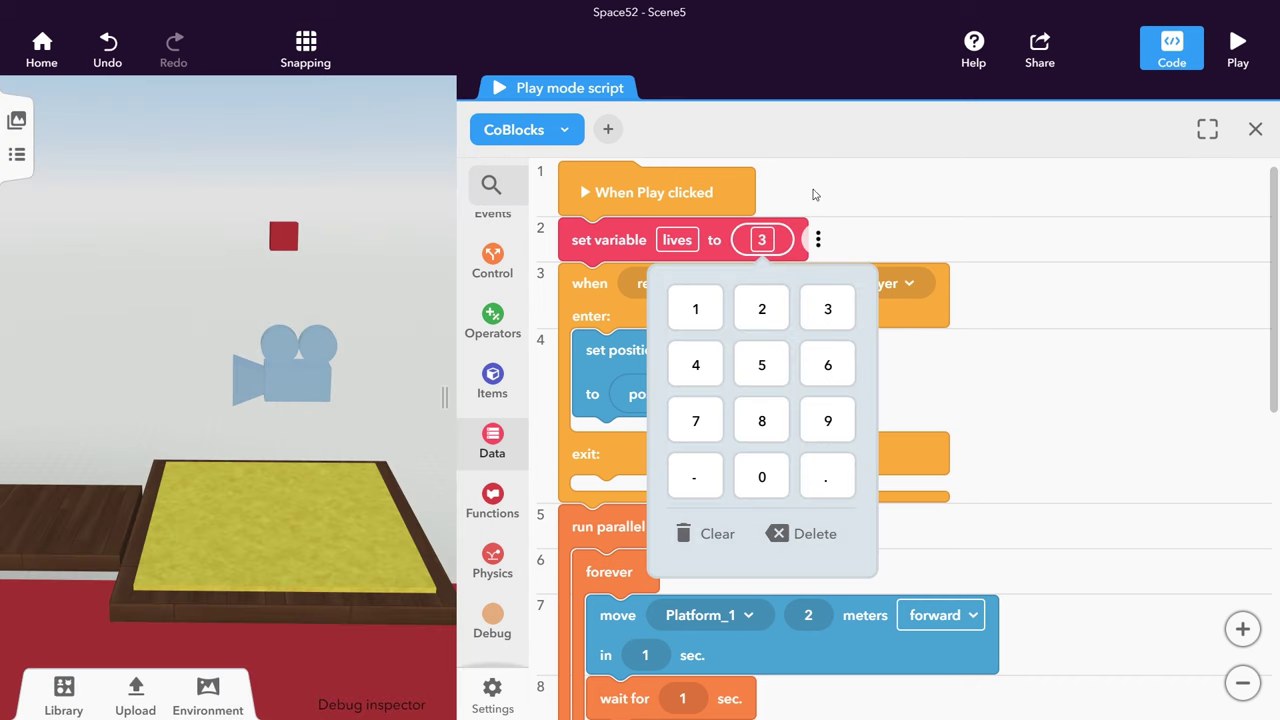
click(813, 192)
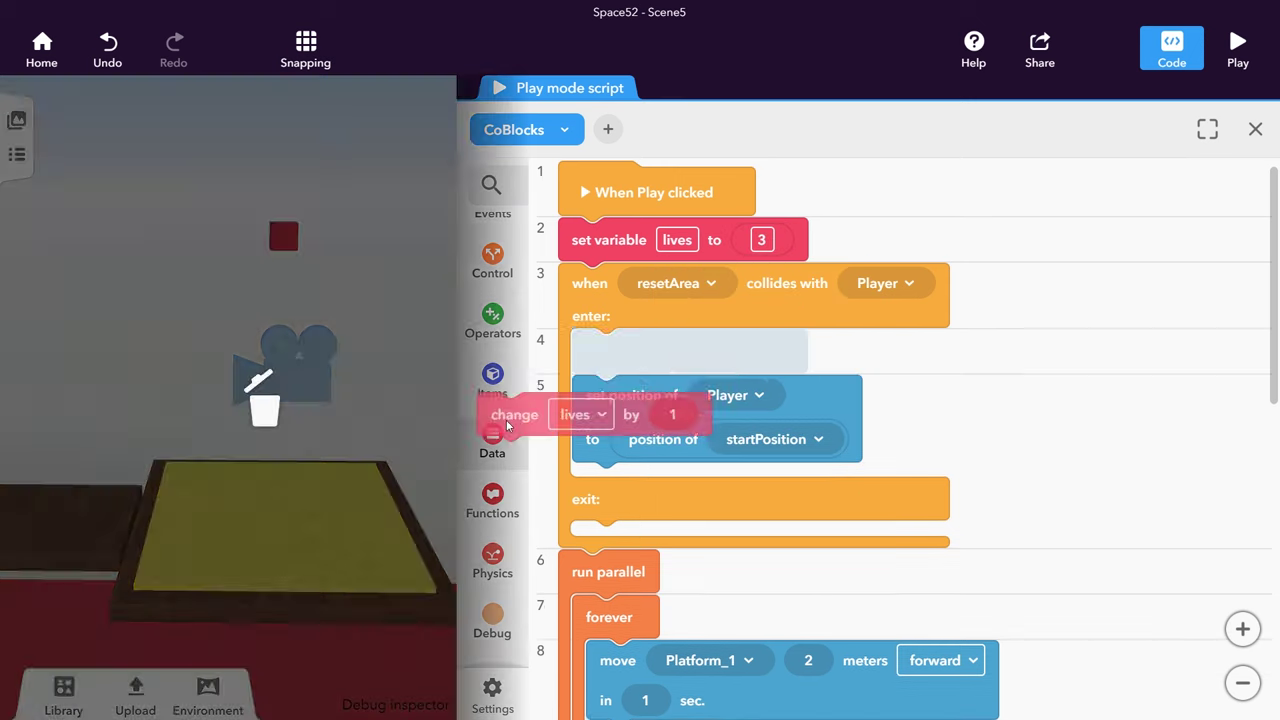
Add a block at the start of the collision's enter branch that changes lives by -1
drag(508, 427, 614, 366)
click(777, 354)
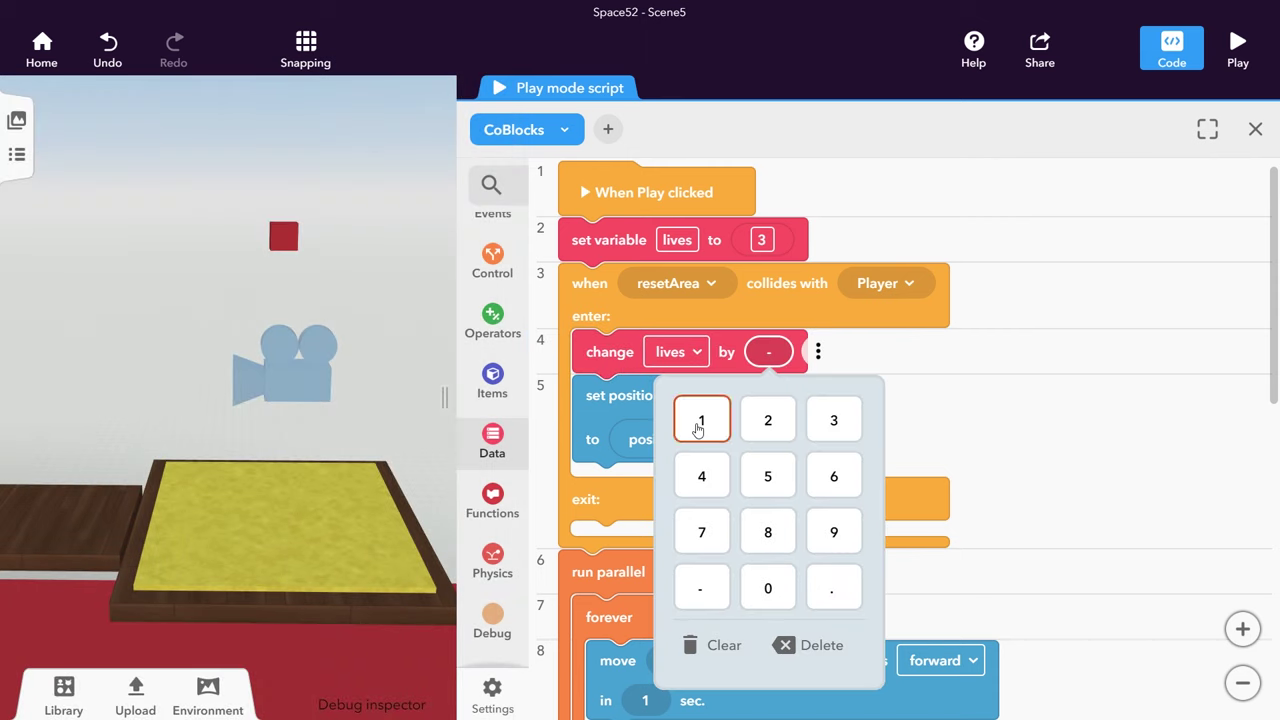
click(816, 184)
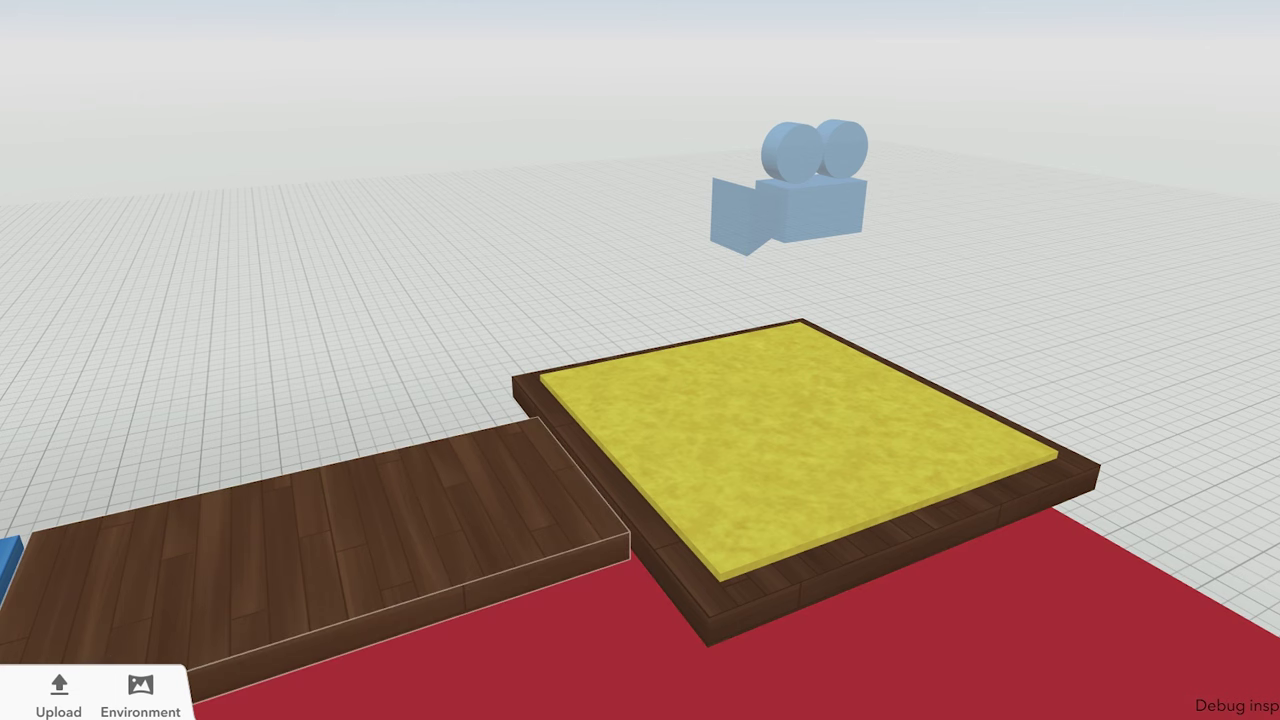
Add a flat Text object to the scene beside the yellow start platform and raise it in front of the camera
click(5, 697)
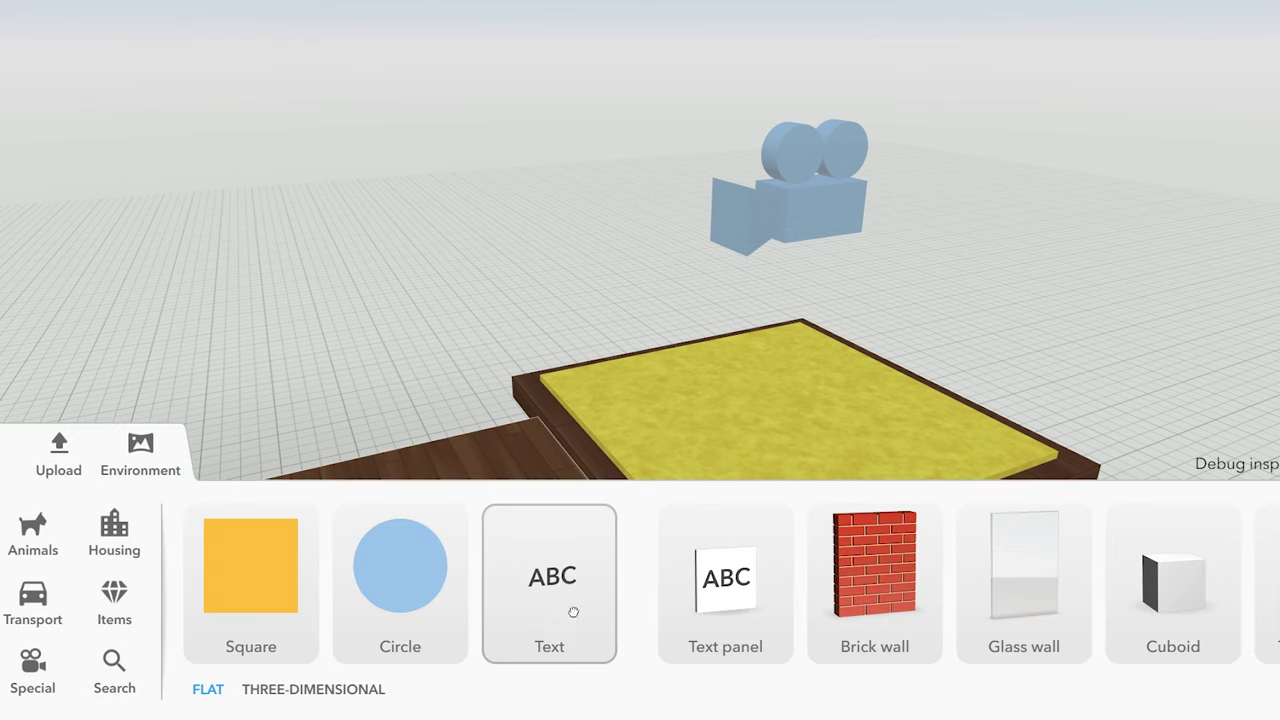
drag(616, 552, 700, 385)
drag(646, 334, 646, 278)
click(620, 331)
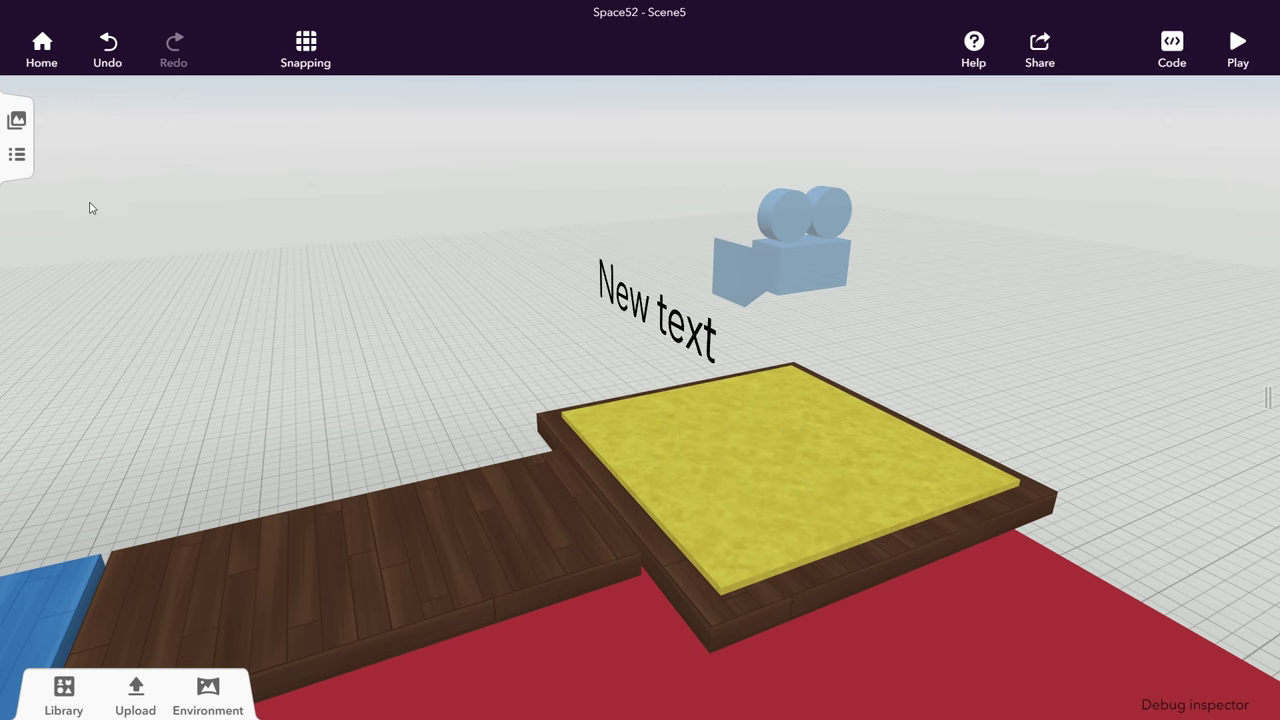
Make the Text object a child of Player in the scene's object hierarchy
click(32, 155)
scroll(86, 206, down, 3)
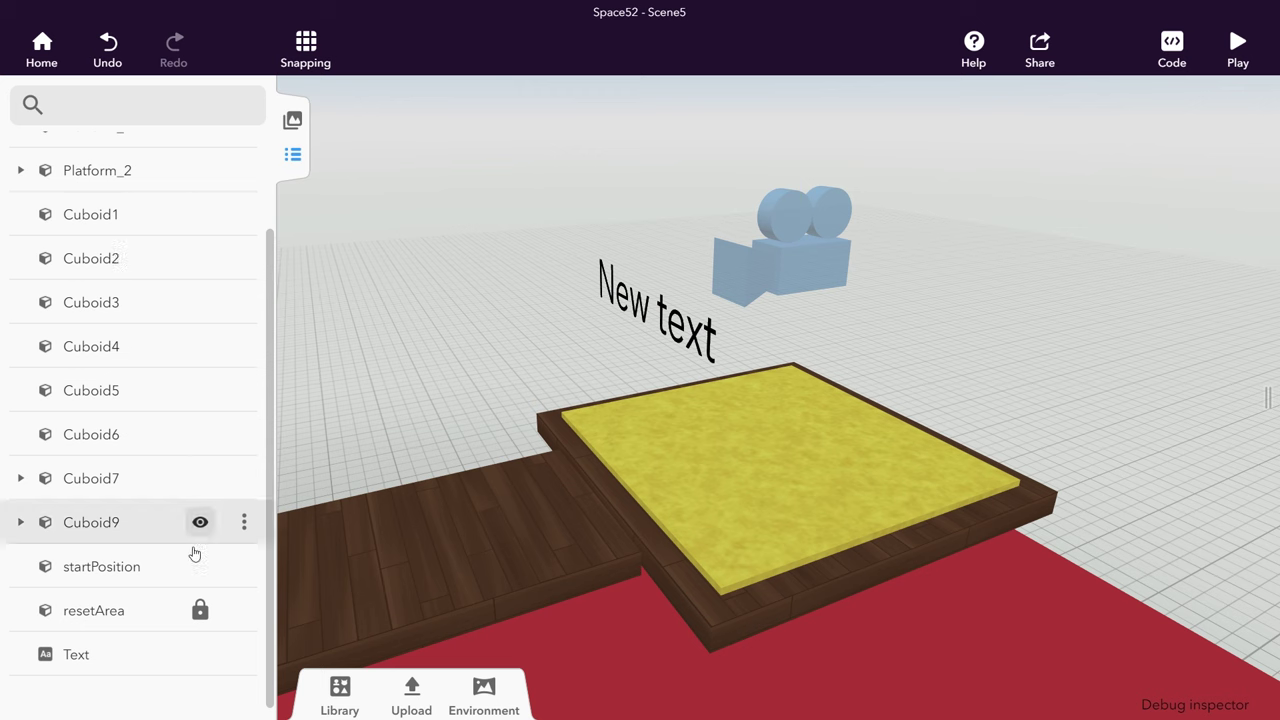
drag(115, 665, 146, 154)
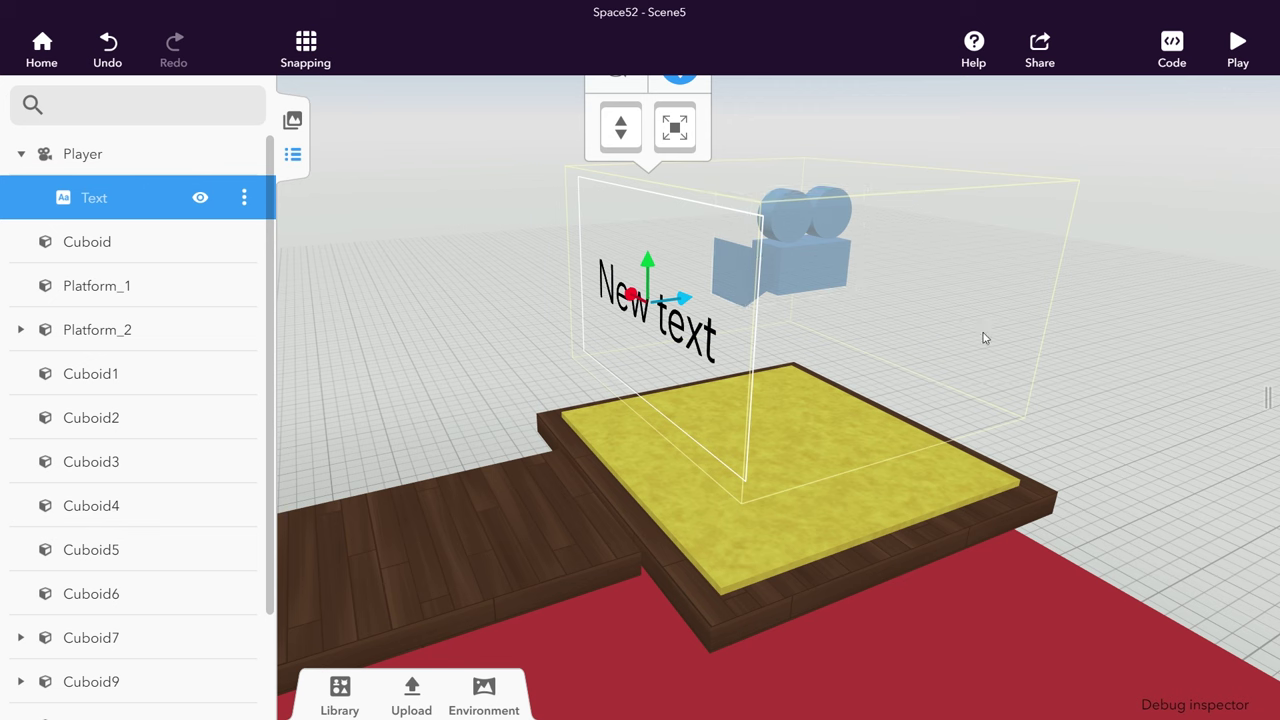
Add a set text block after the lives change that sets Text to the lives variable
click(1172, 48)
drag(560, 330, 835, 402)
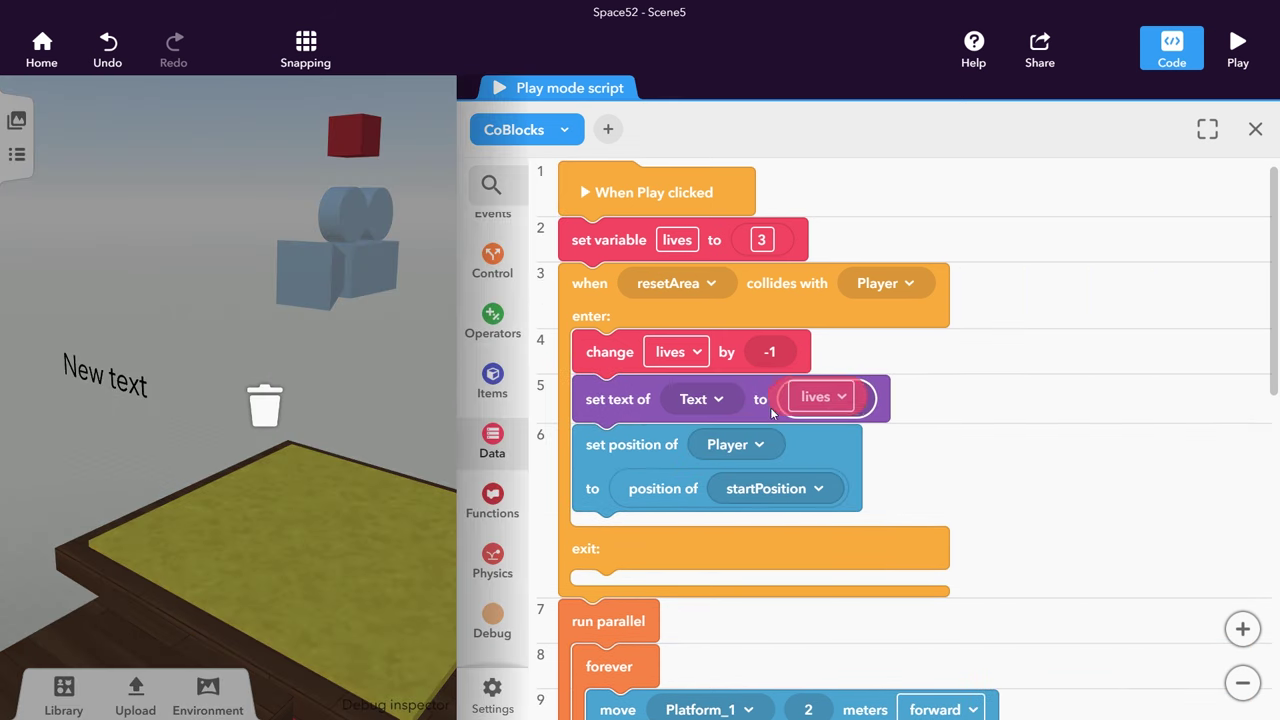
drag(773, 412, 775, 410)
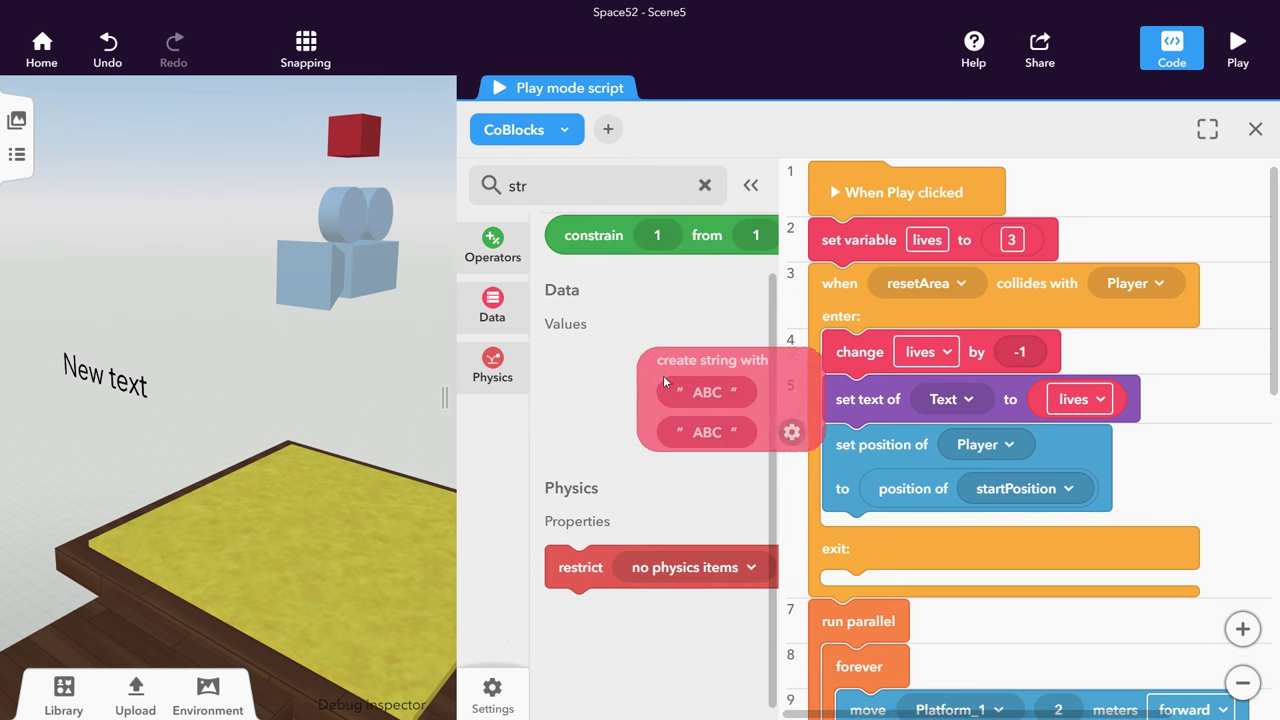
Replace the set text value with a created string that joins "Lives:" and the lives variable
drag(647, 376, 1025, 413)
drag(1025, 413, 1025, 413)
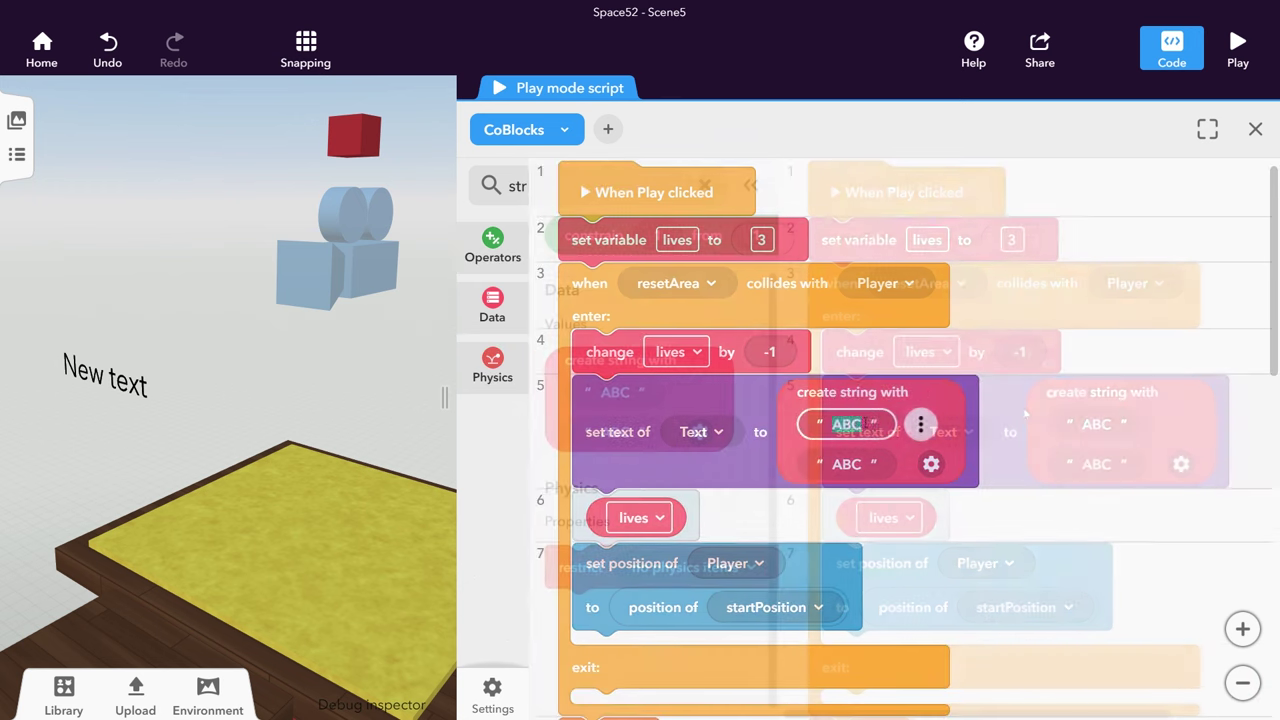
text(Lives:)
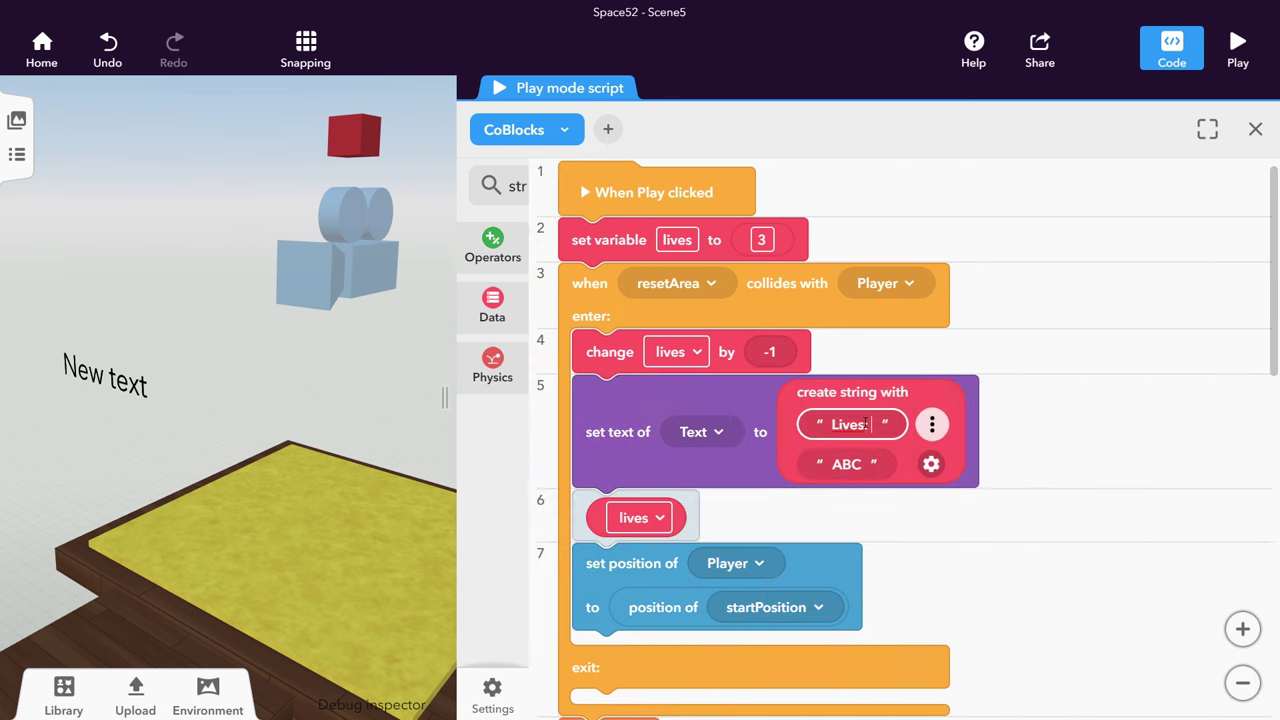
drag(634, 516, 848, 468)
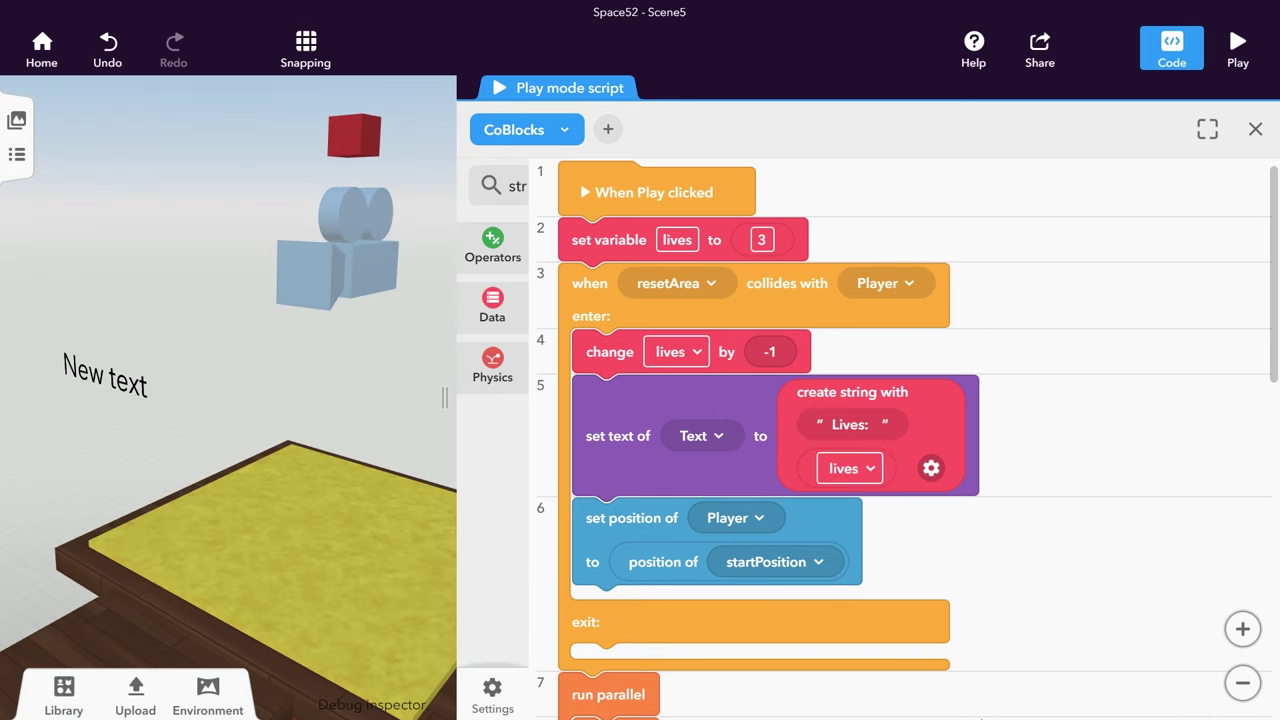
Add an if-else block at the start of the resetArea enter branch that ends the Space when lives = 0
drag(545, 384, 826, 366)
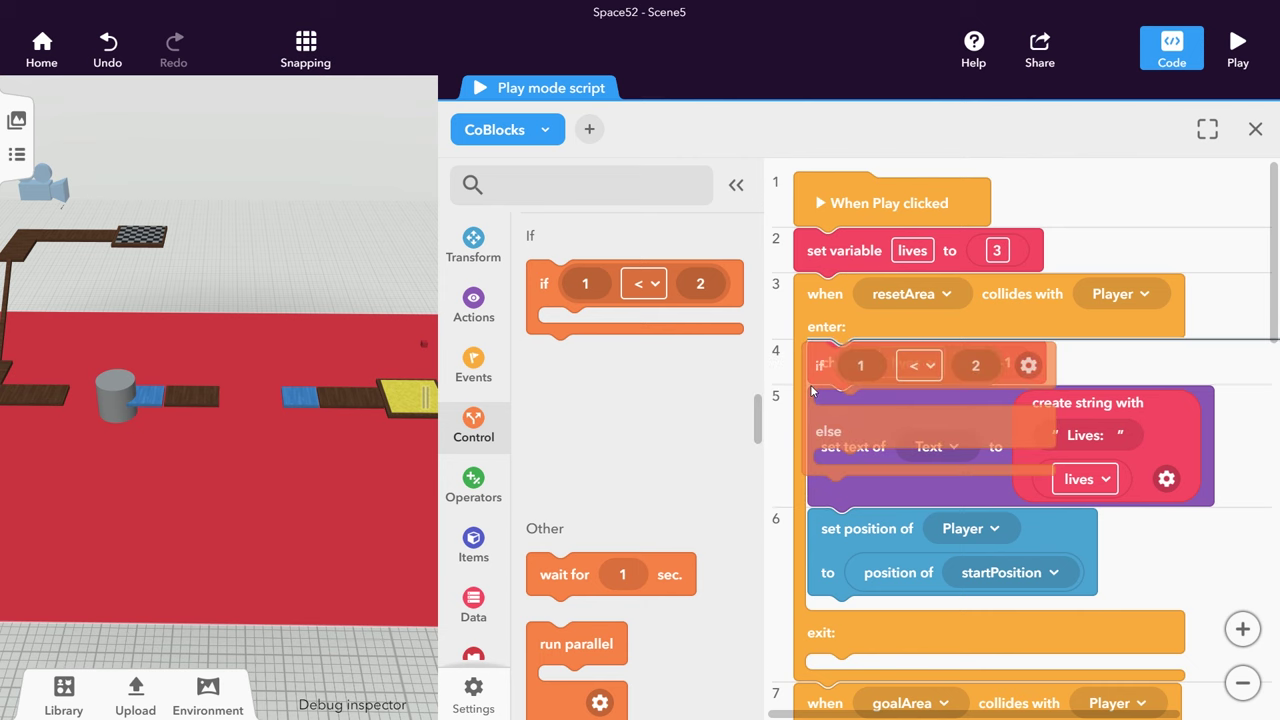
scroll(490, 470, down, 3)
click(473, 441)
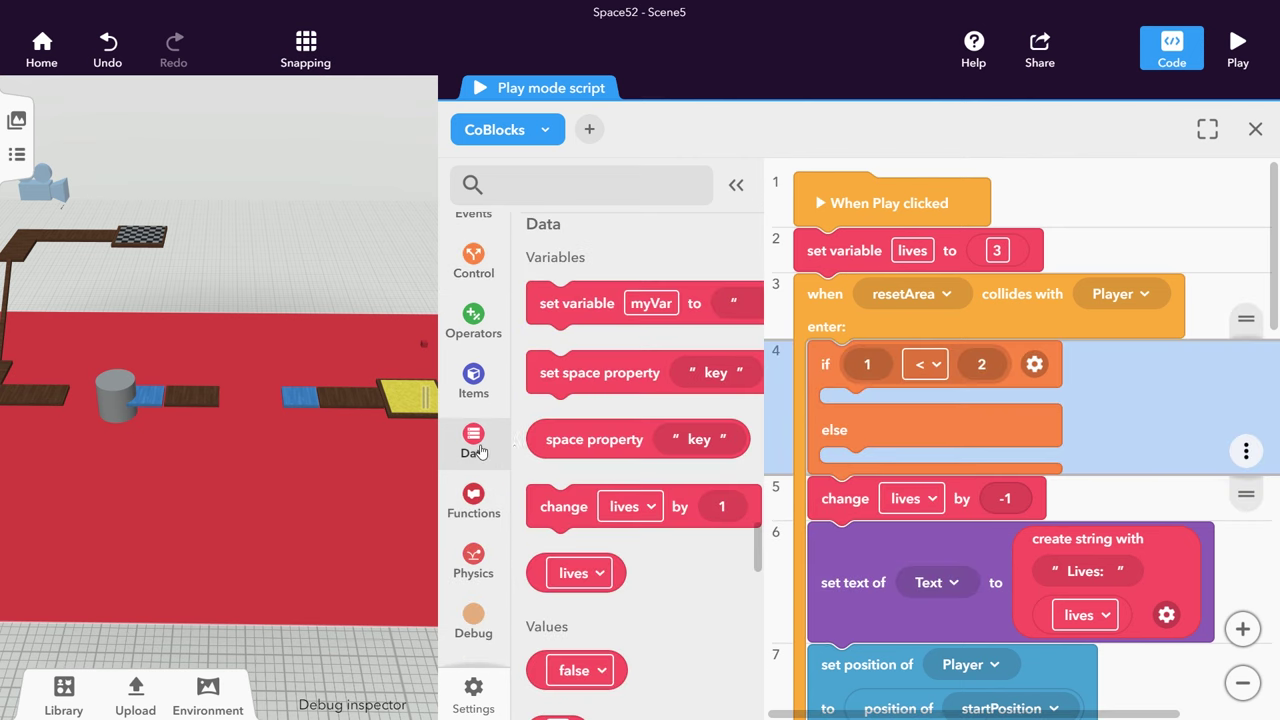
drag(555, 586, 880, 380)
click(985, 378)
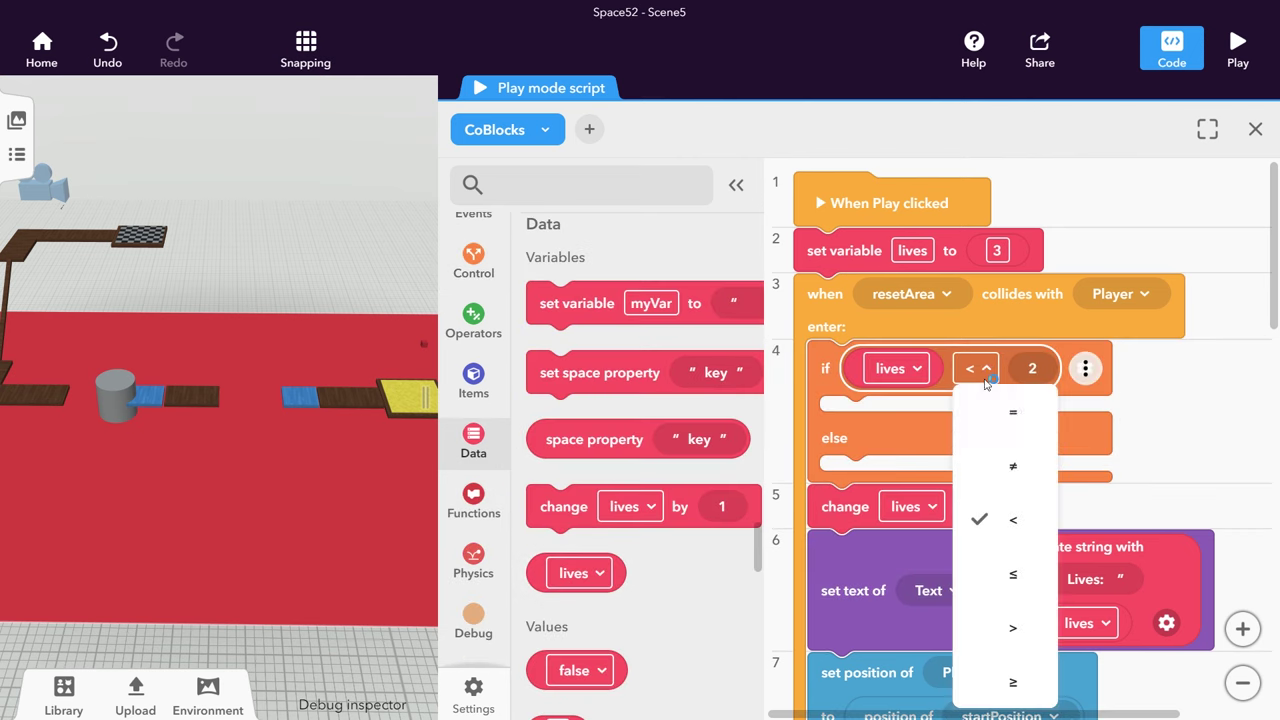
click(1008, 410)
click(1032, 368)
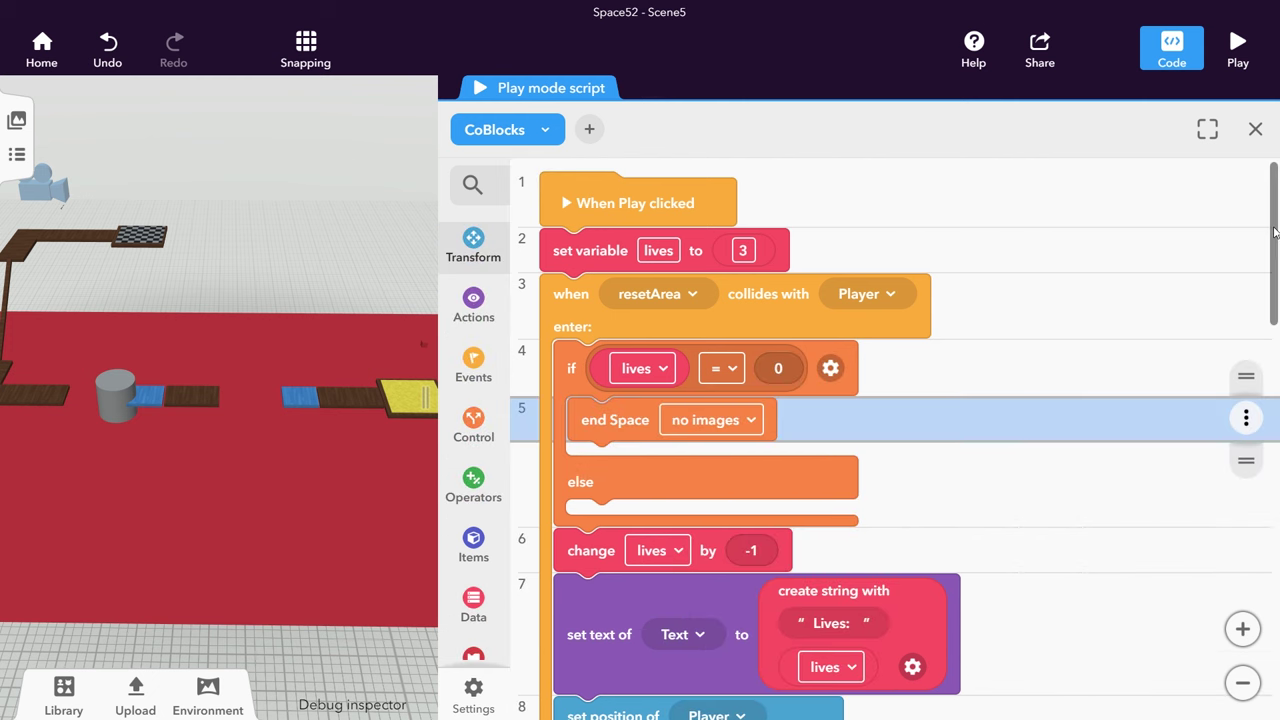
Move the change lives, set text and set position blocks together into the else branch
scroll(1150, 400, down, 2)
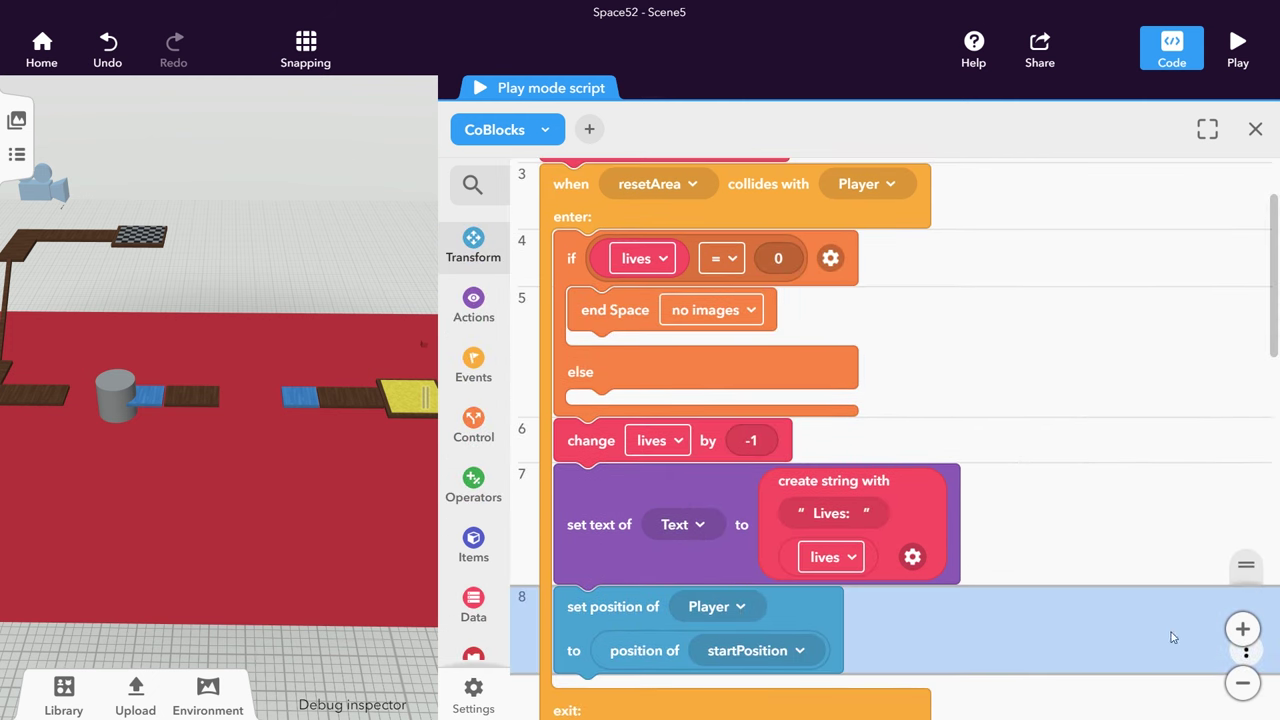
drag(1256, 579, 1250, 540)
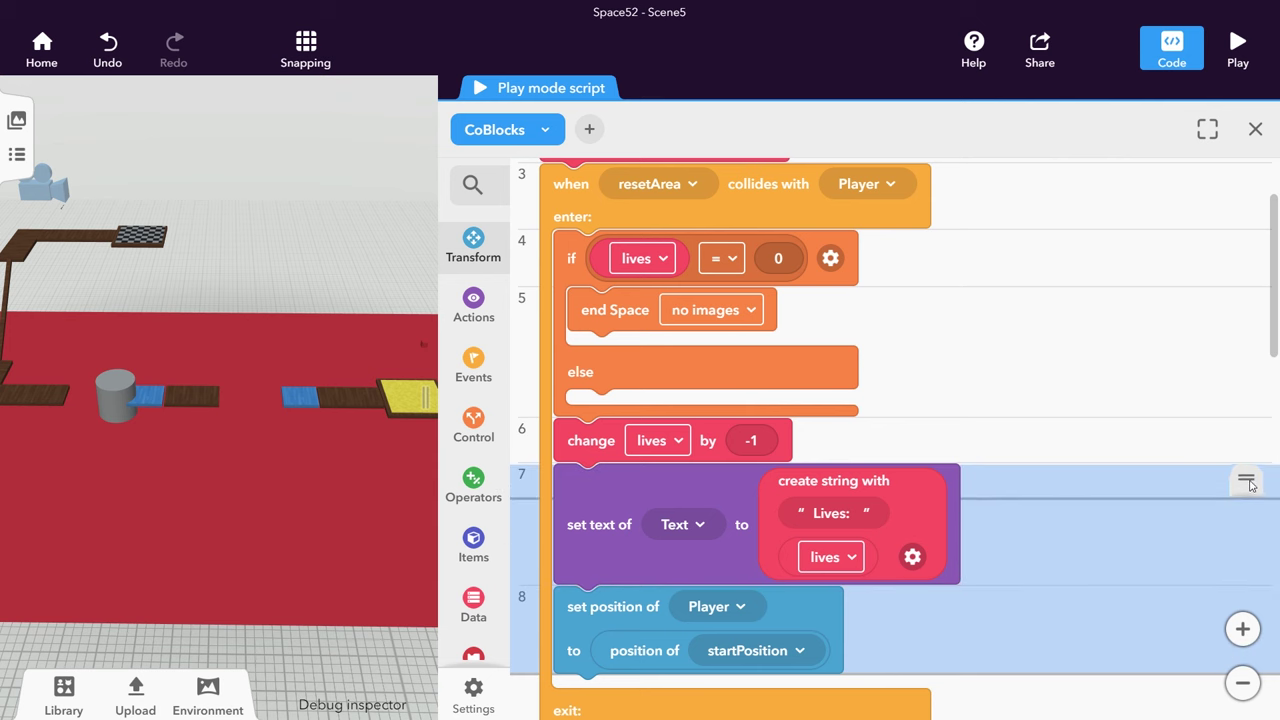
drag(1250, 472, 1254, 428)
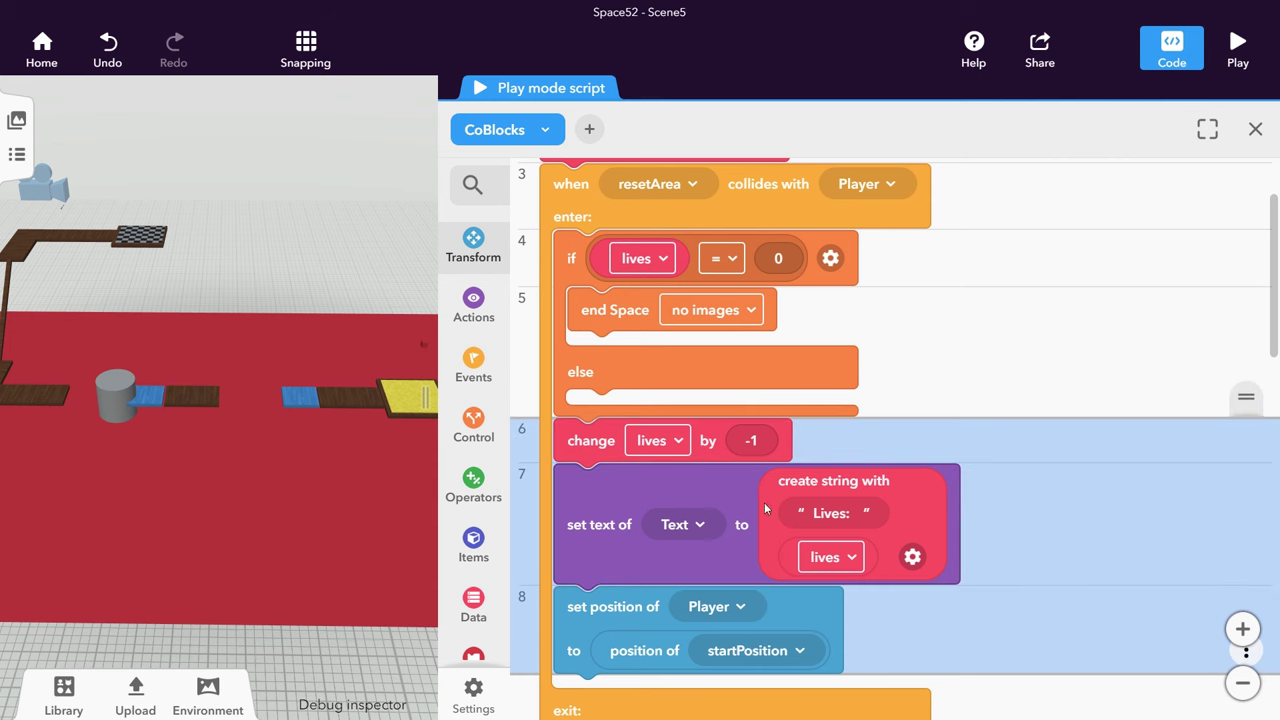
drag(706, 455, 731, 430)
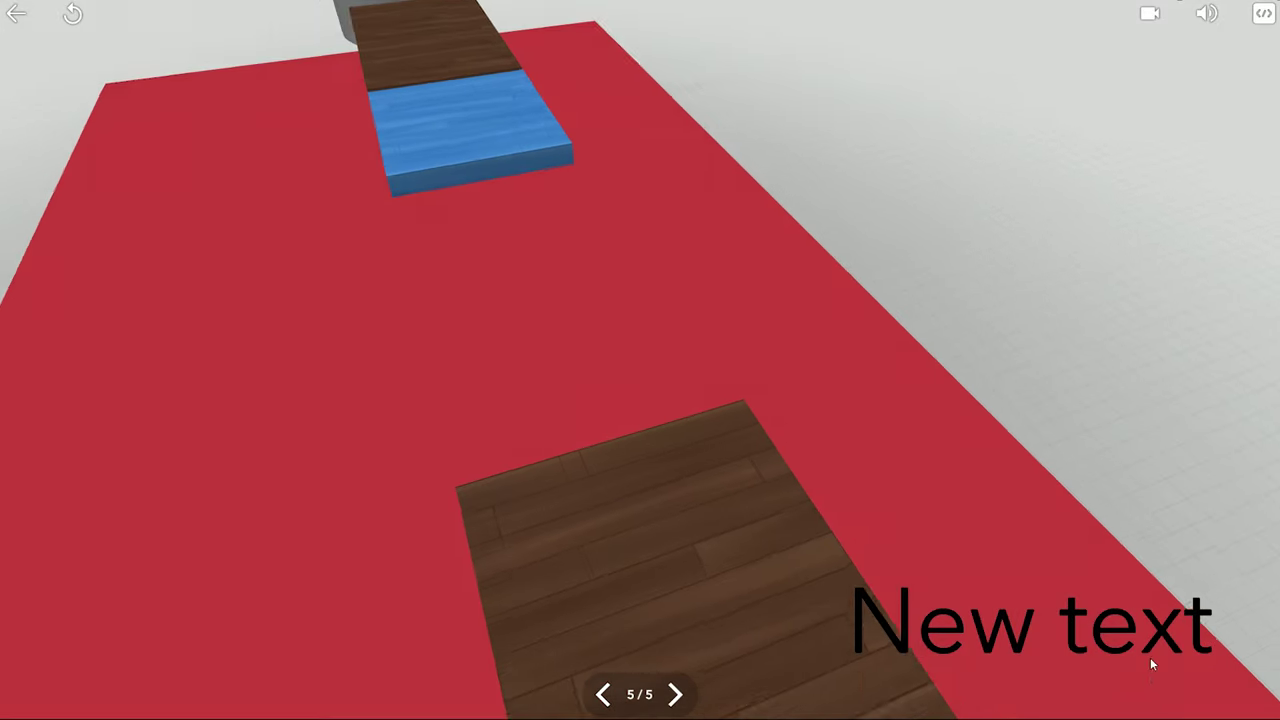
Play-test the lives display by walking the player off the platforms onto the red reset area
key(w)
drag(1126, 672, 1035, 512)
key(w)
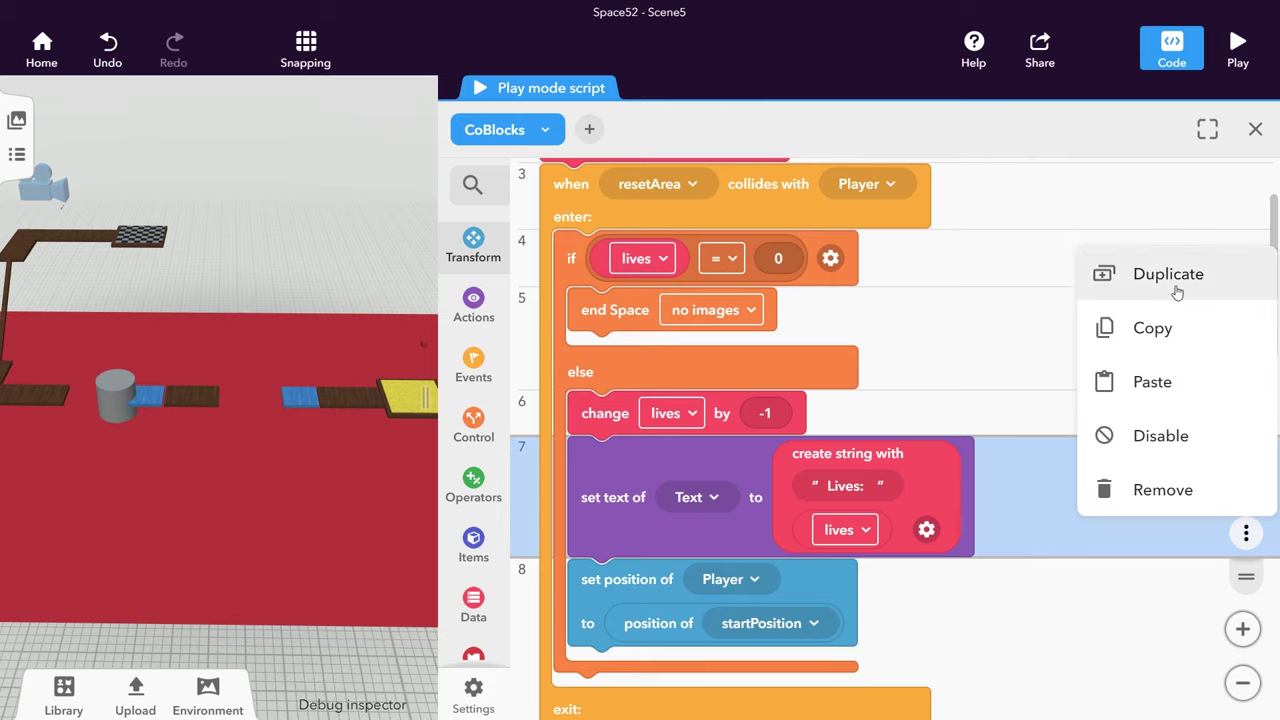
Duplicate the set text block for the lives display and move the copy higher up in the script
click(1179, 284)
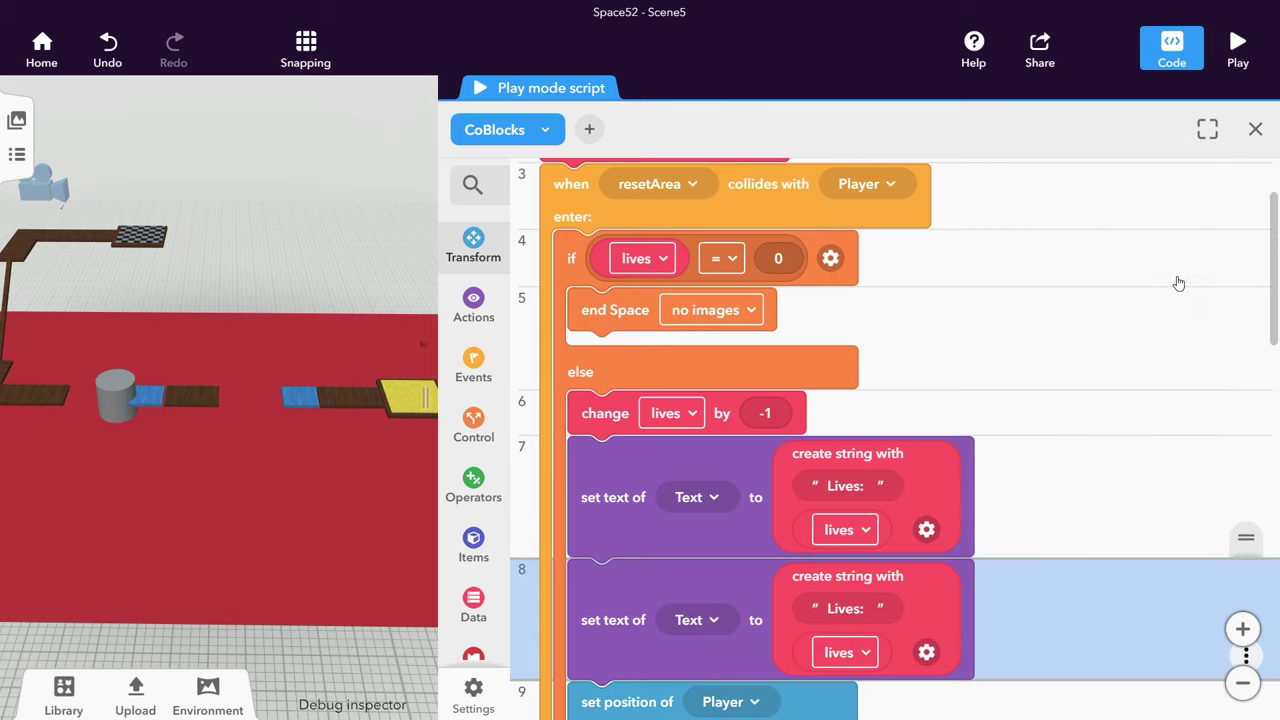
drag(752, 591, 729, 325)
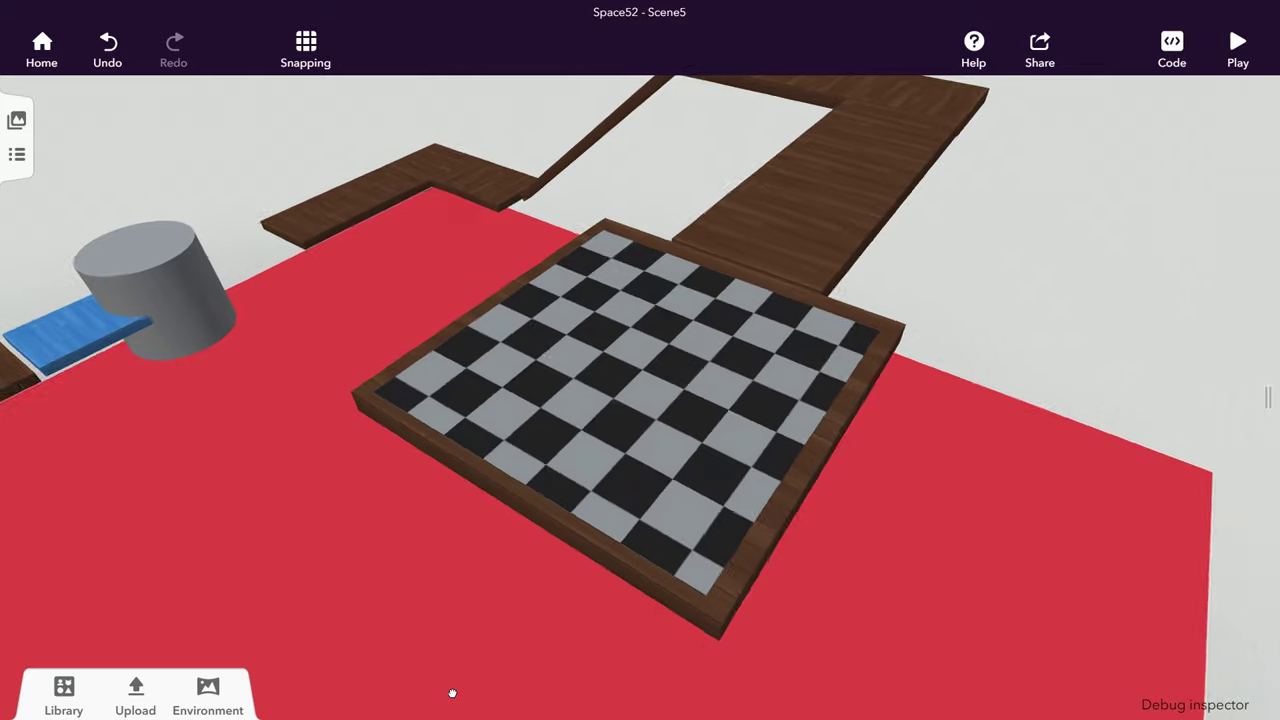
Lower the checkered panel vertically onto the square wooden platform at the end of the course
drag(532, 692, 677, 686)
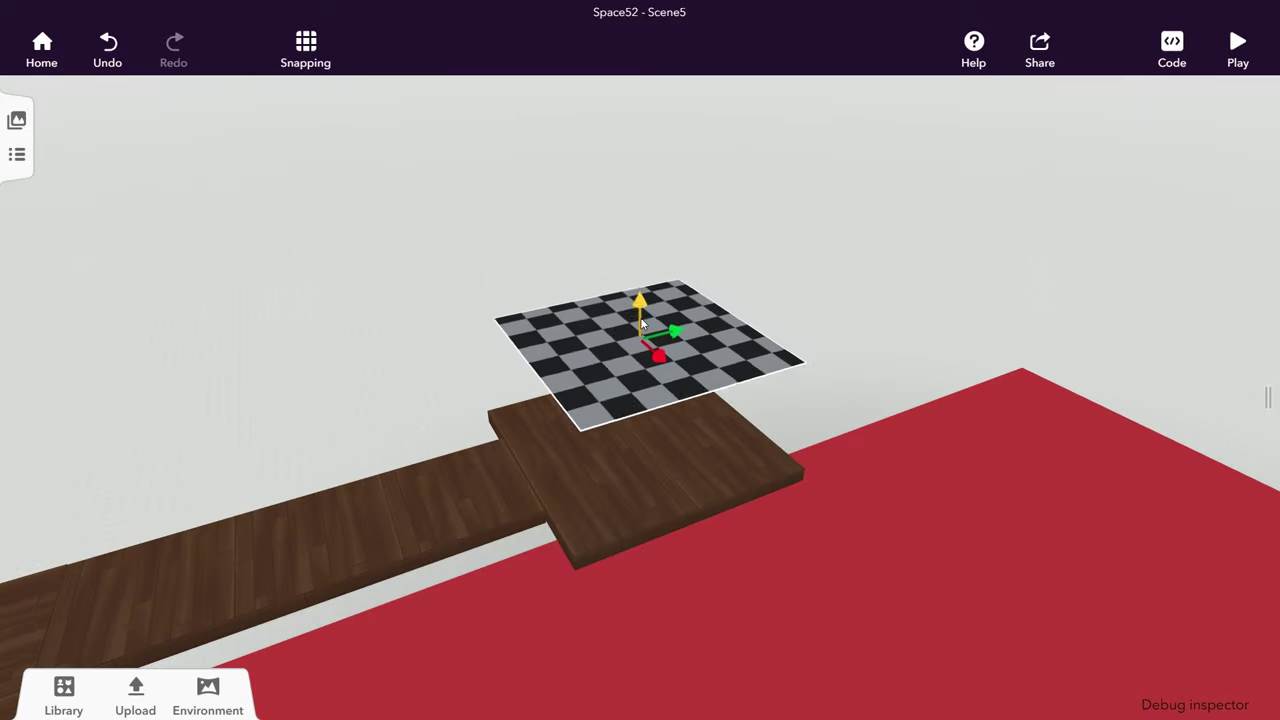
drag(641, 318, 645, 420)
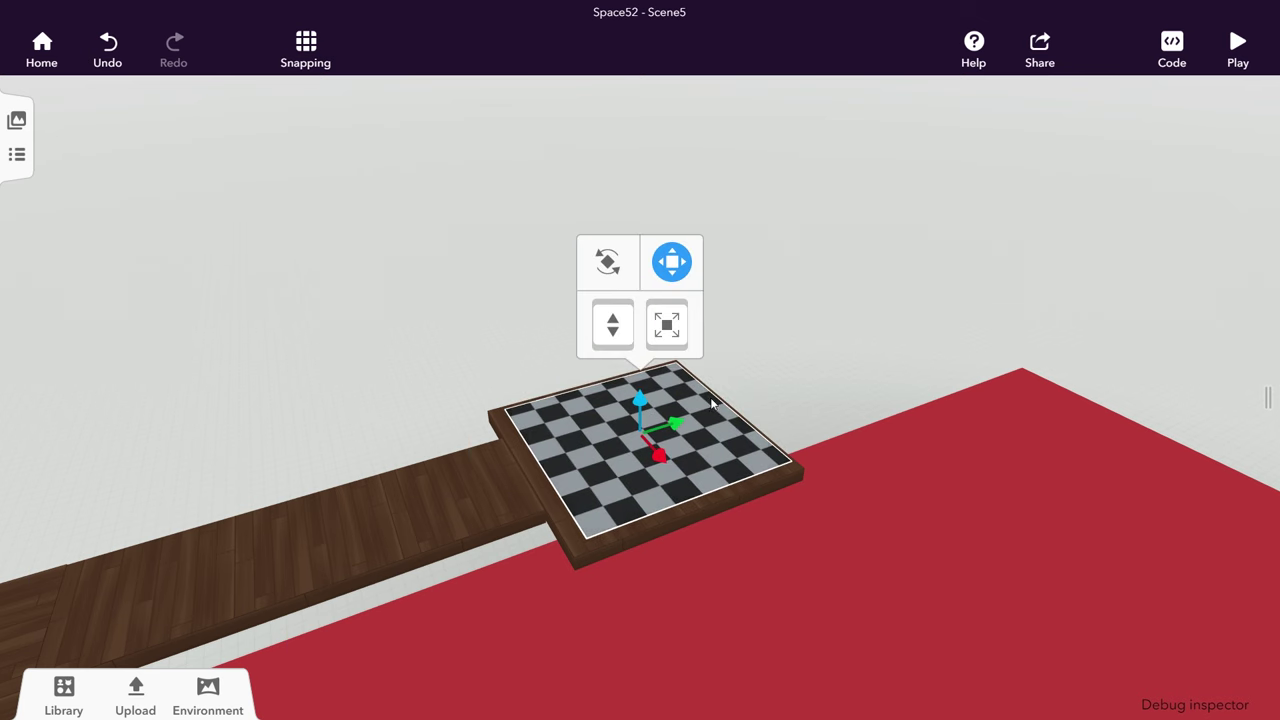
Set the new collision event in the script to trigger when goalArea collides with Player
click(1170, 55)
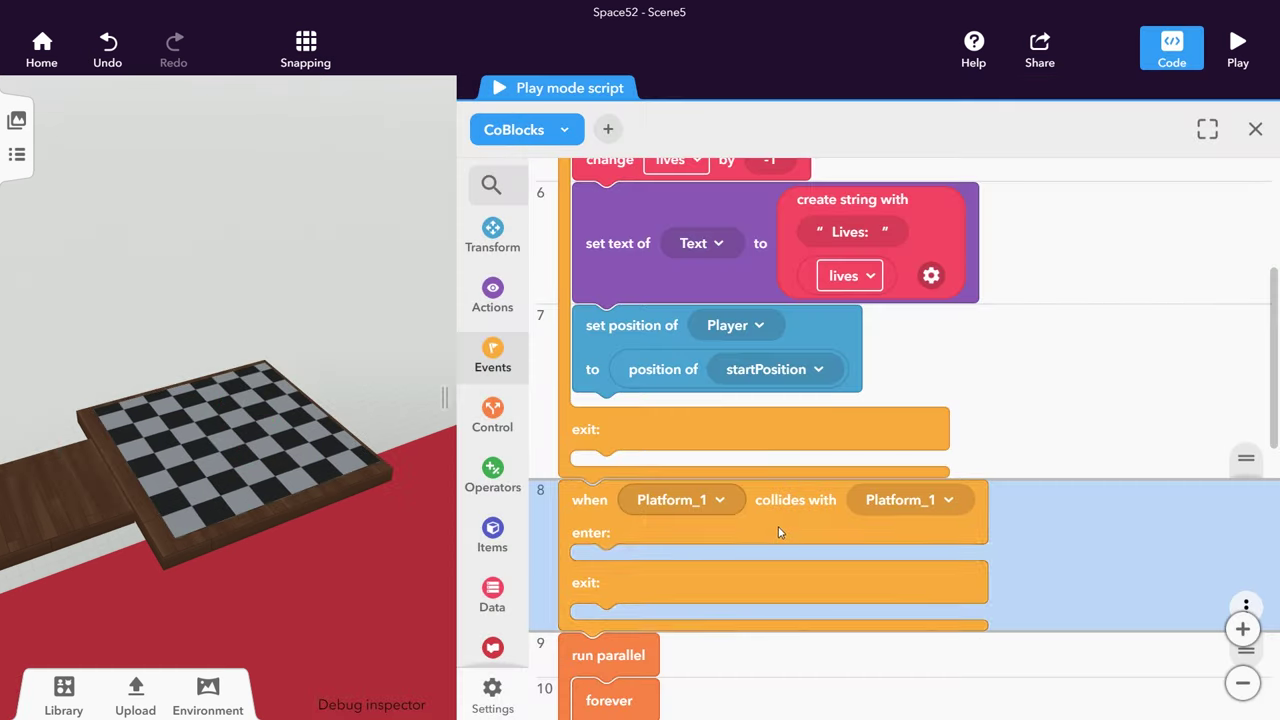
click(700, 499)
click(770, 352)
click(893, 499)
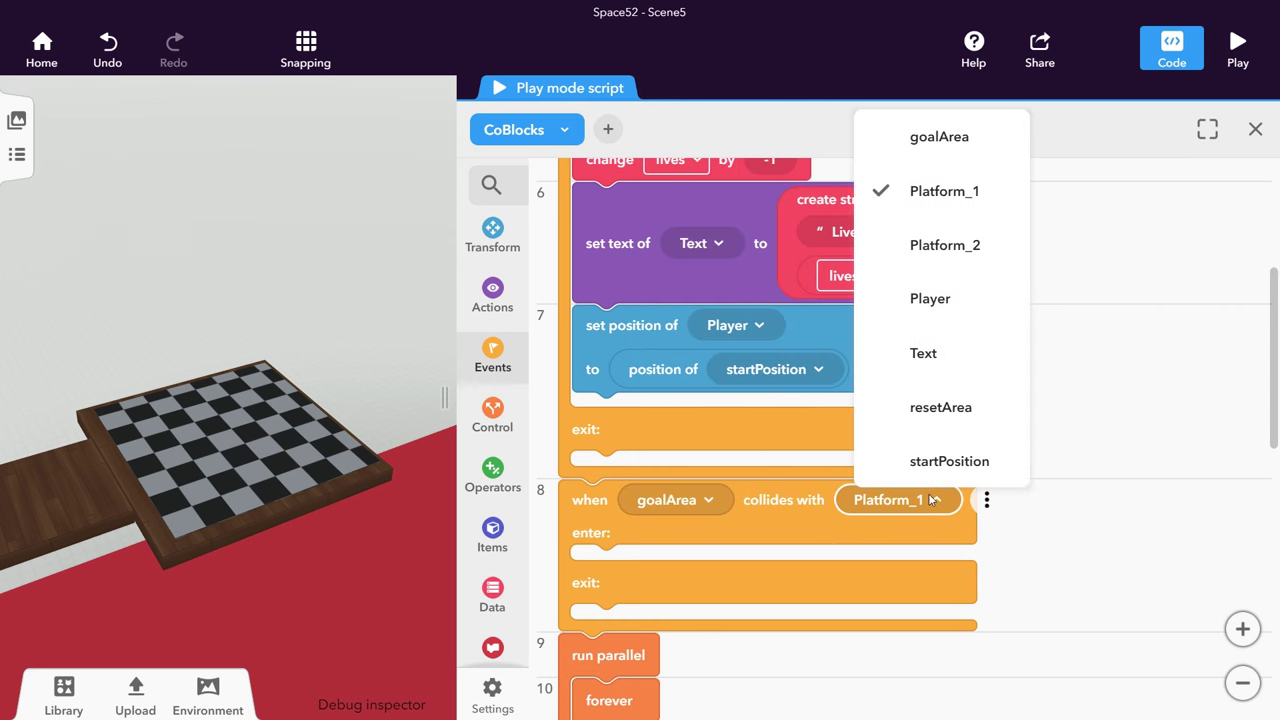
click(990, 318)
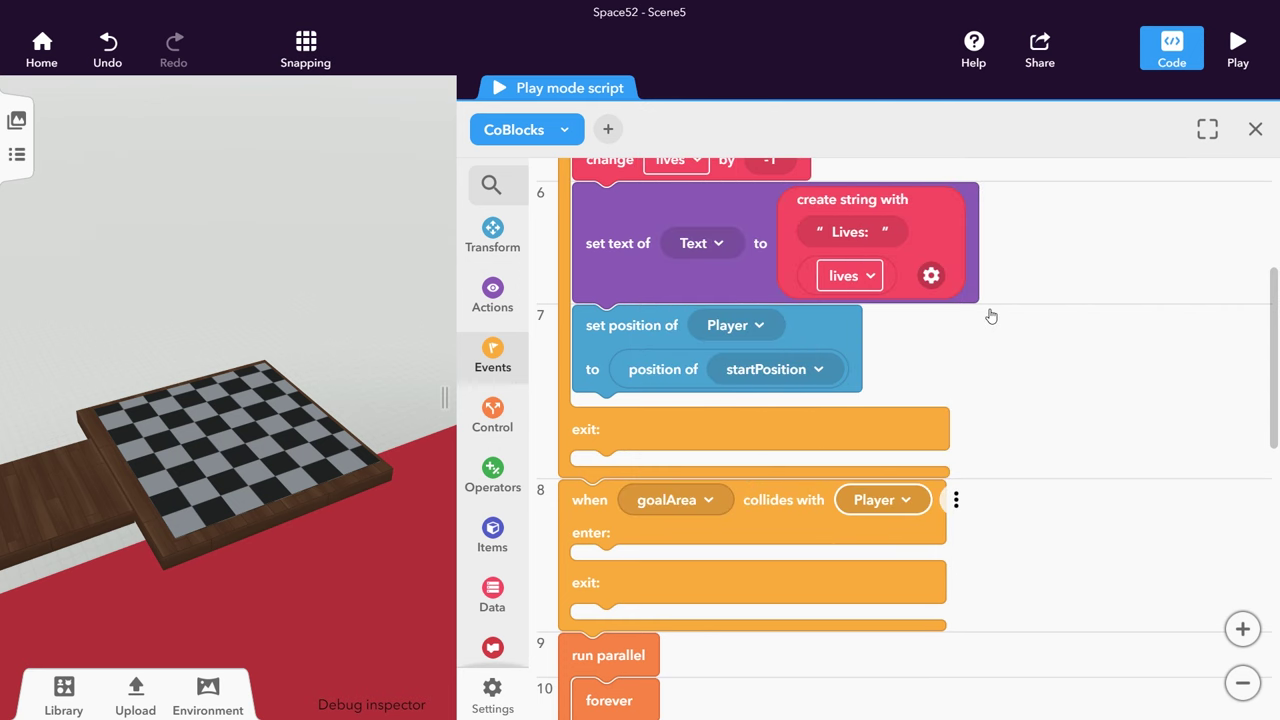
Add a show info block to the goalArea enter branch with title "You won!" and text "Congratulations, you made it!"
drag(640, 600, 614, 580)
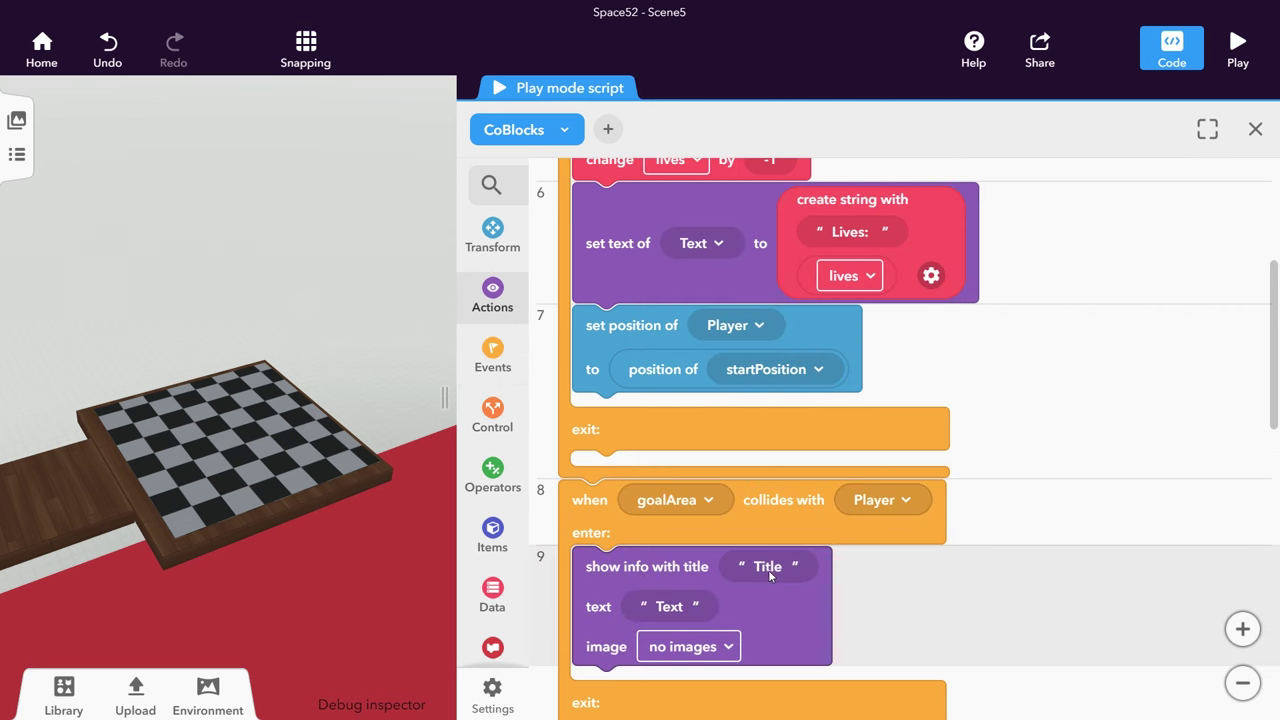
click(769, 574)
text(You won!)
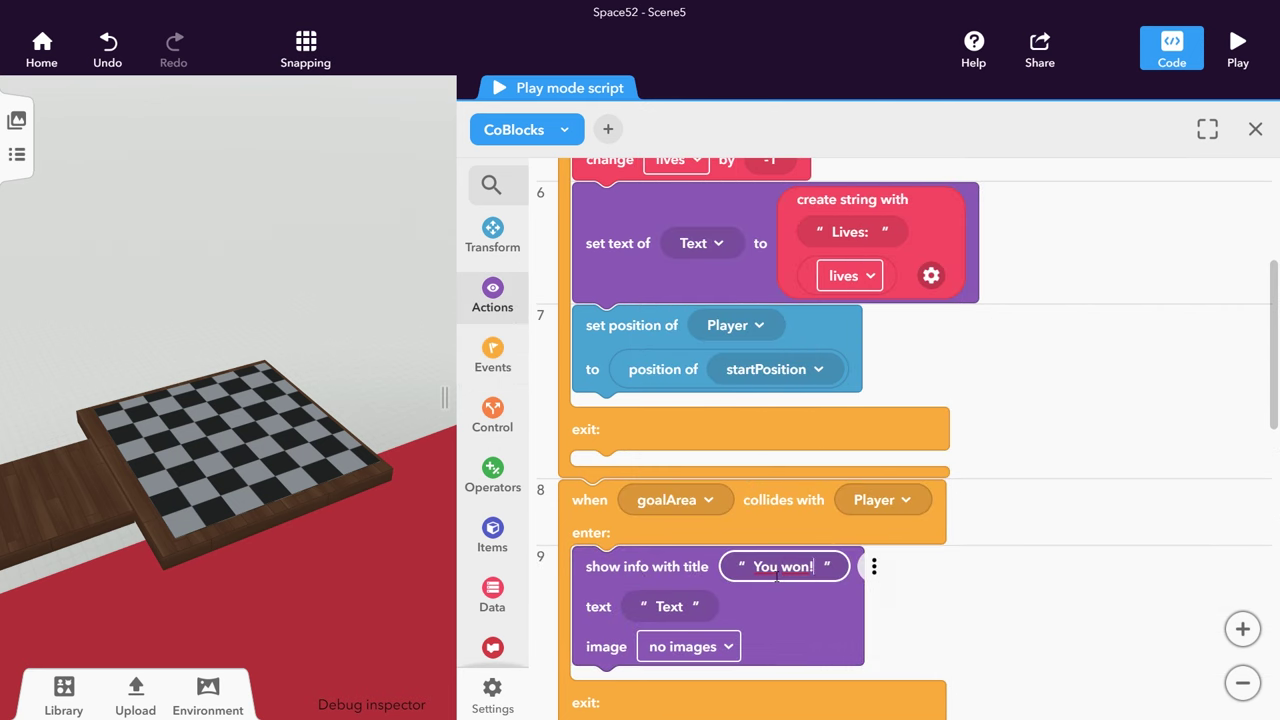
click(669, 606)
text(Congratulations, you made it!)
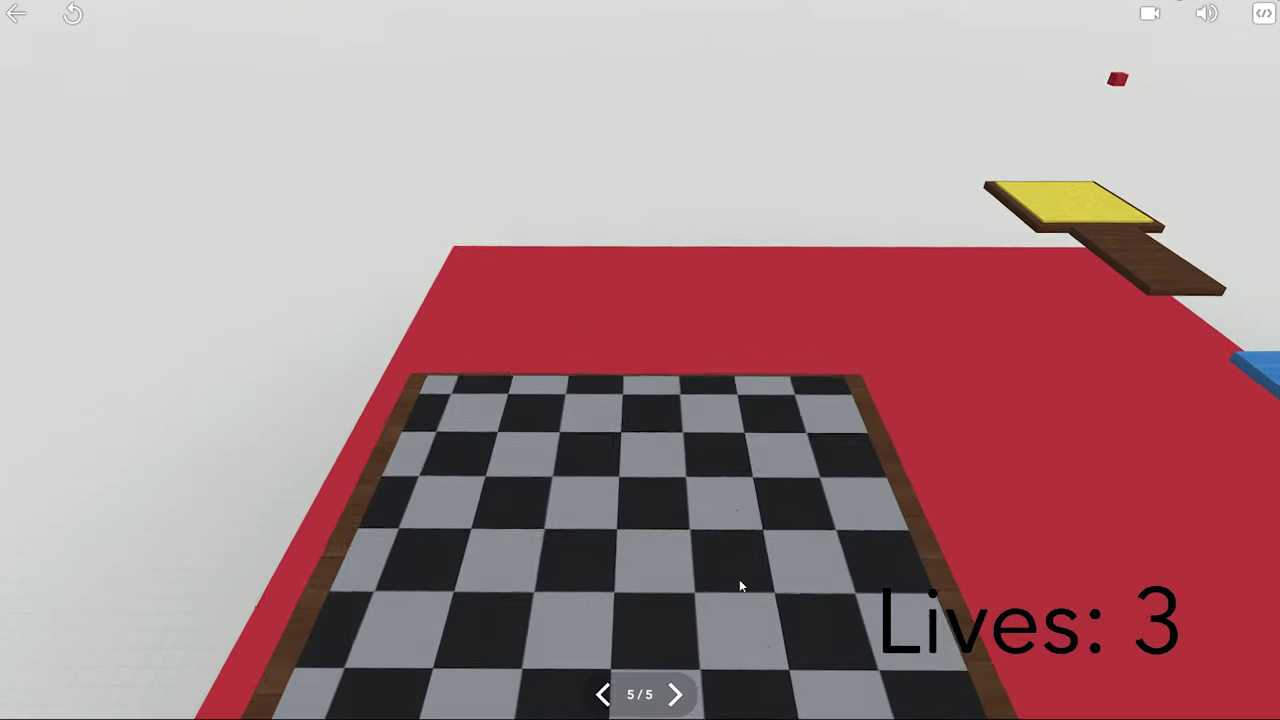
Play-test the win message by walking the player onto the checkered goal area
key(Up)
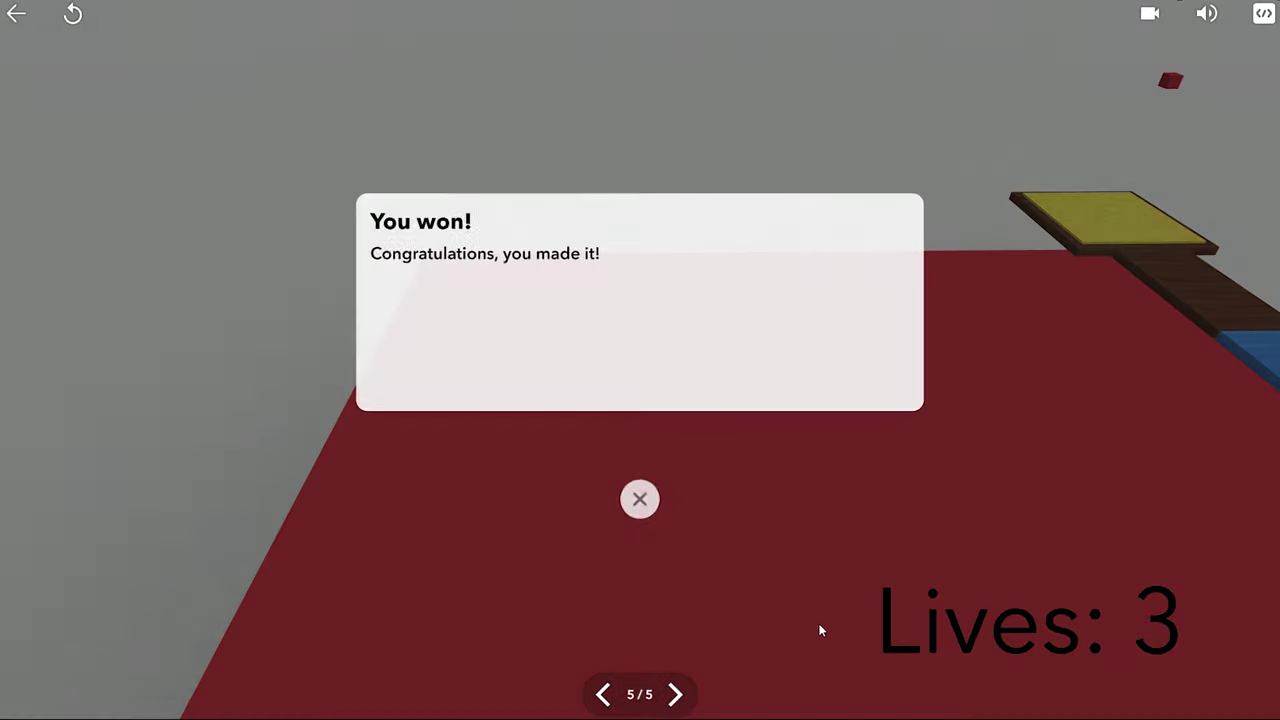